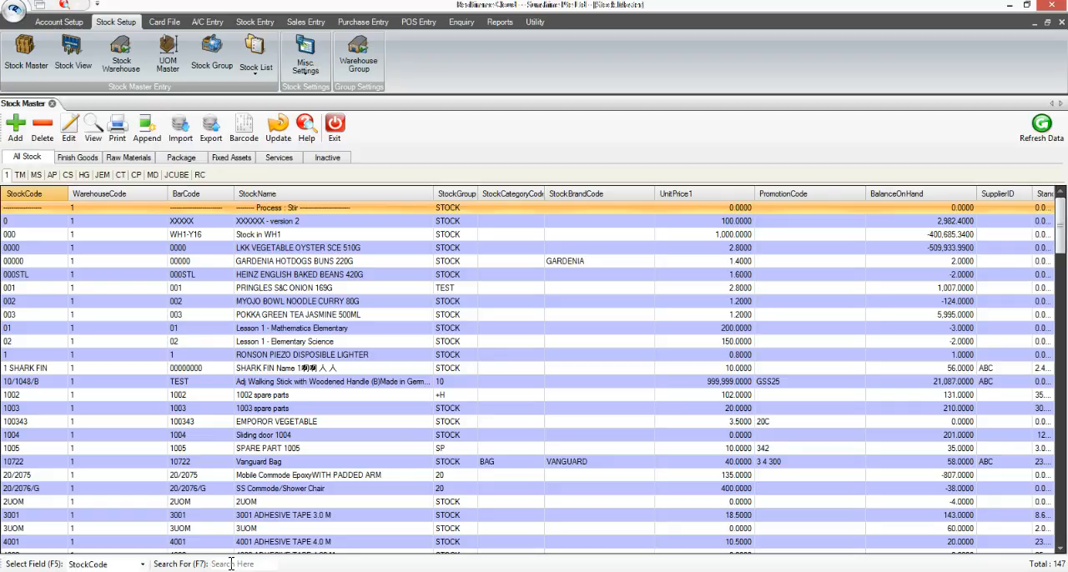
Step: Find stock code 46/ASS/9305 in the stock master list and open its record for editing
left_click(231, 565)
type("46/ASS/9305")
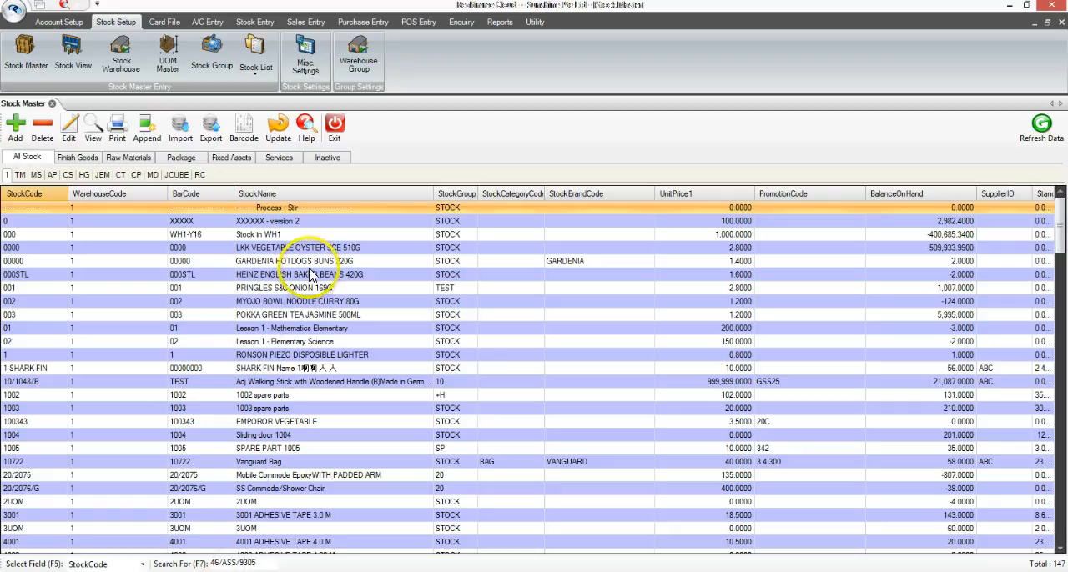
key("Return")
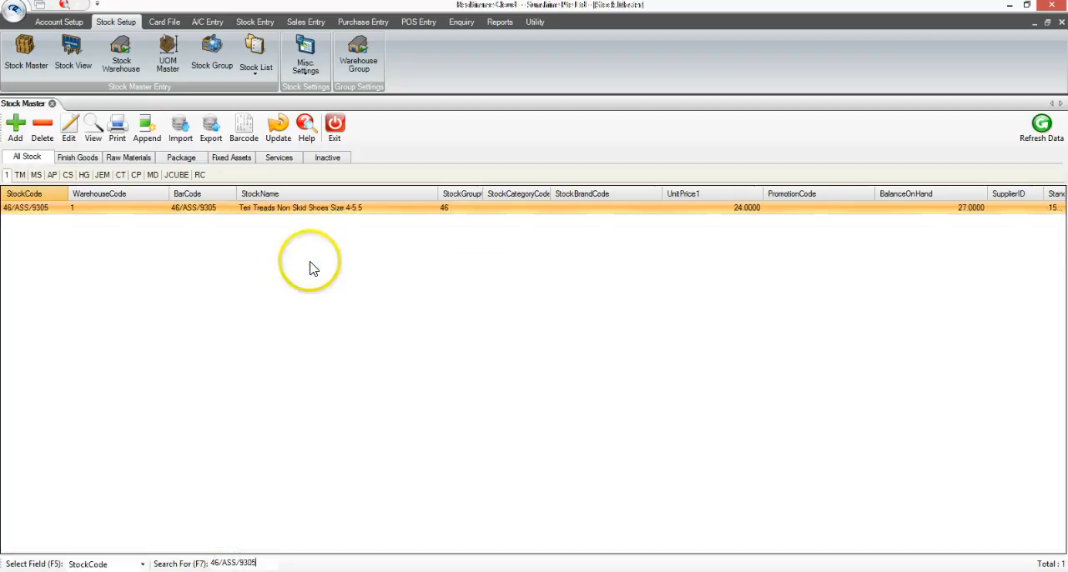
left_click(310, 214)
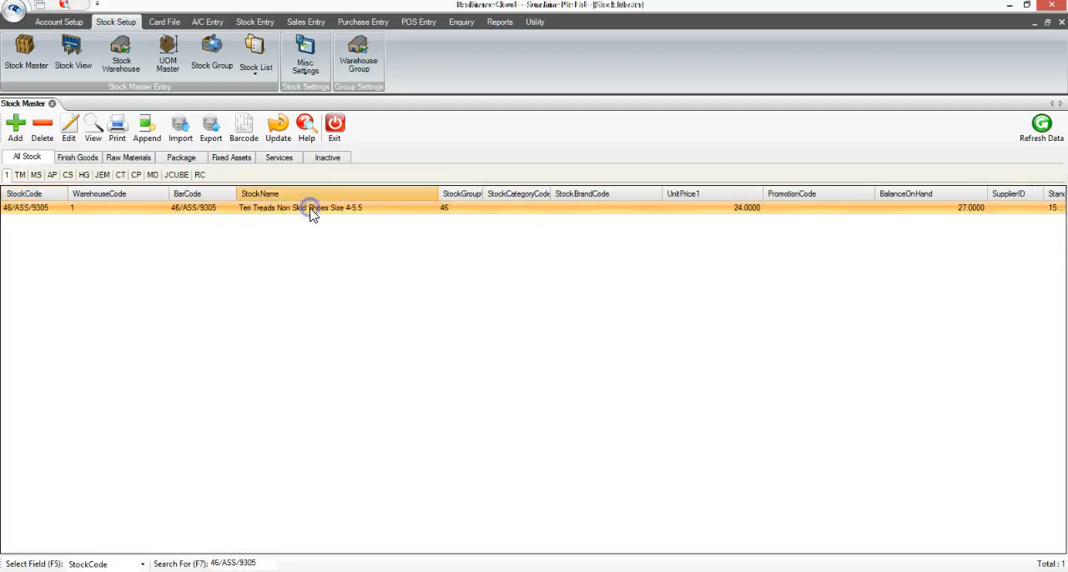
left_click(67, 132)
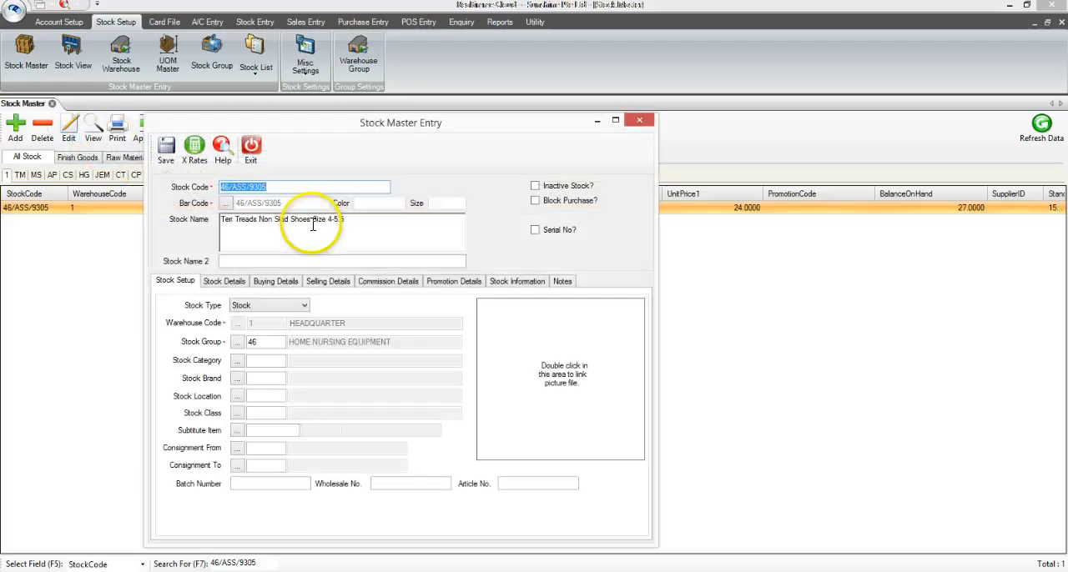
Step: Set the reorder quantity to 20 in the stock item's buying details
left_click(284, 282)
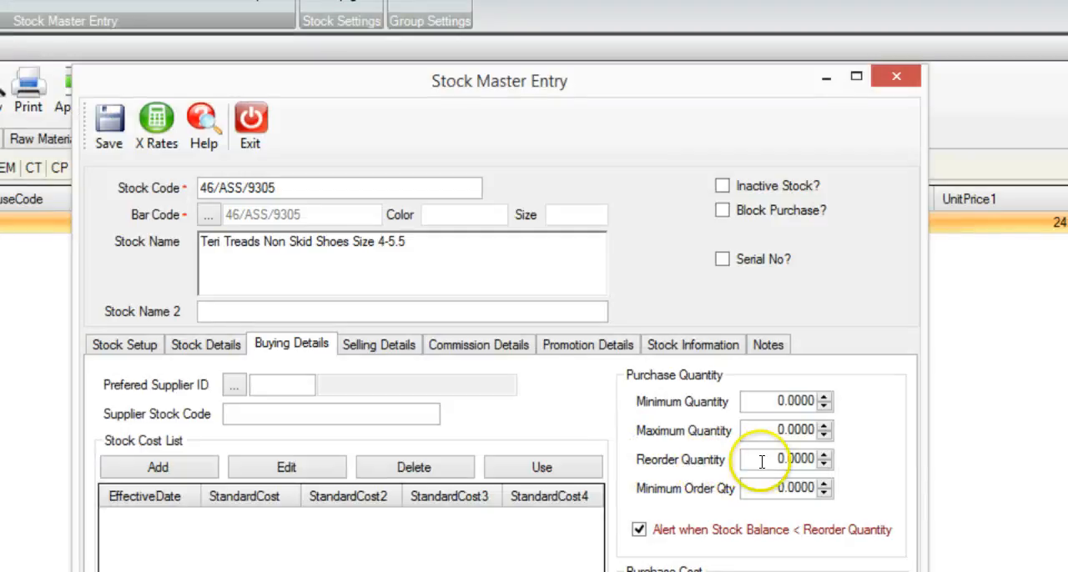
left_click_drag(763, 459, 823, 460)
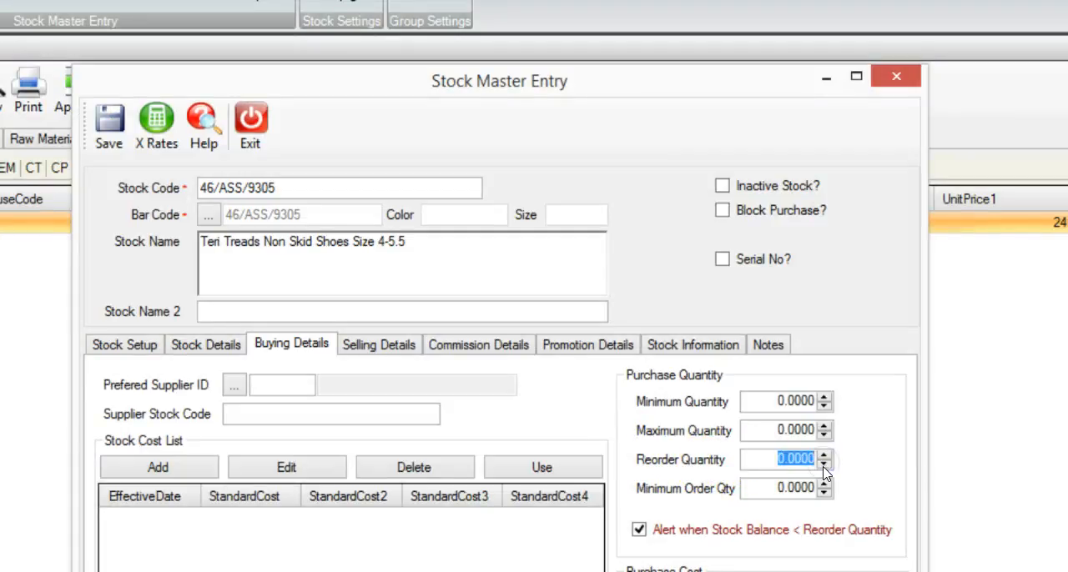
type("20")
left_click(863, 486)
key("Tab")
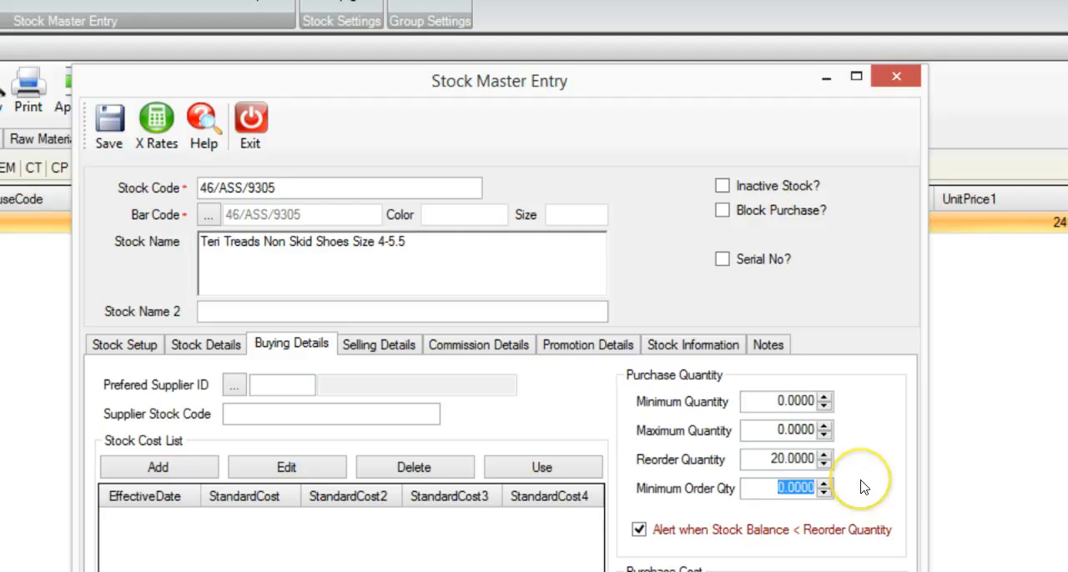
Step: Compare the item's stock balance and allocated quantity in the stock information with its reorder quantity in the buying details
left_click(671, 349)
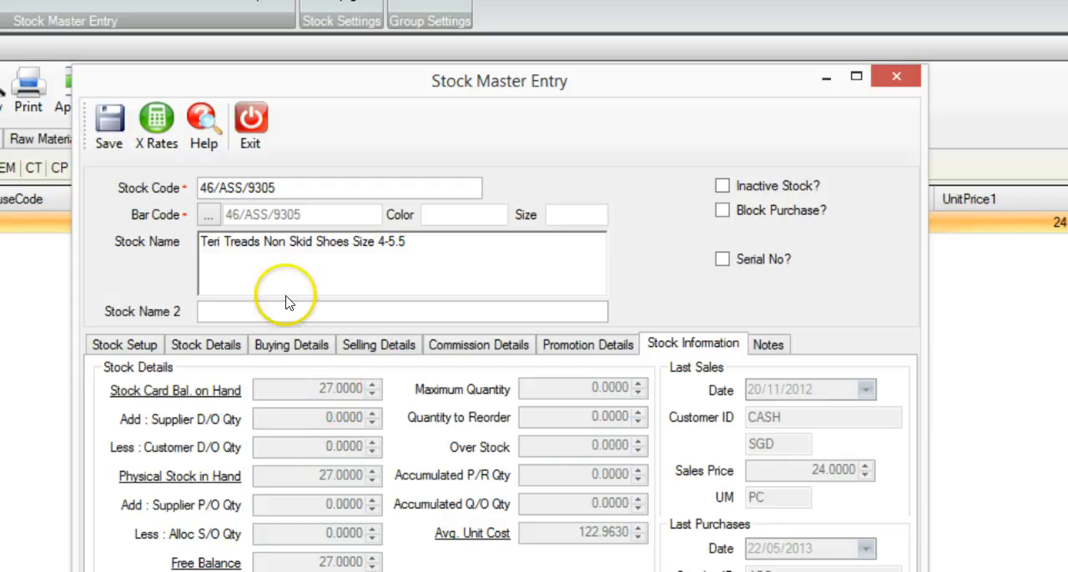
left_click(288, 345)
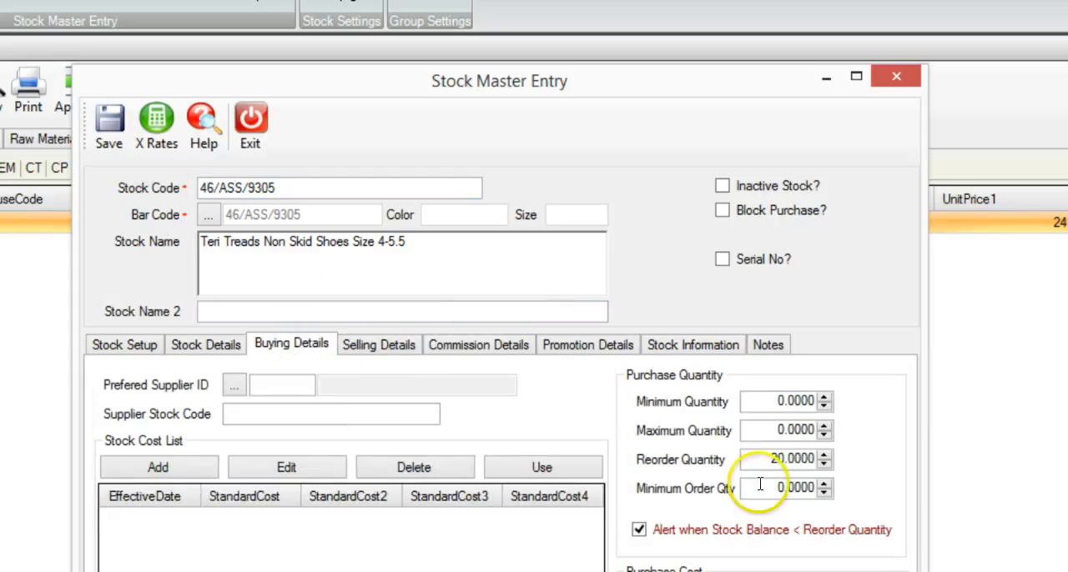
left_click(761, 458)
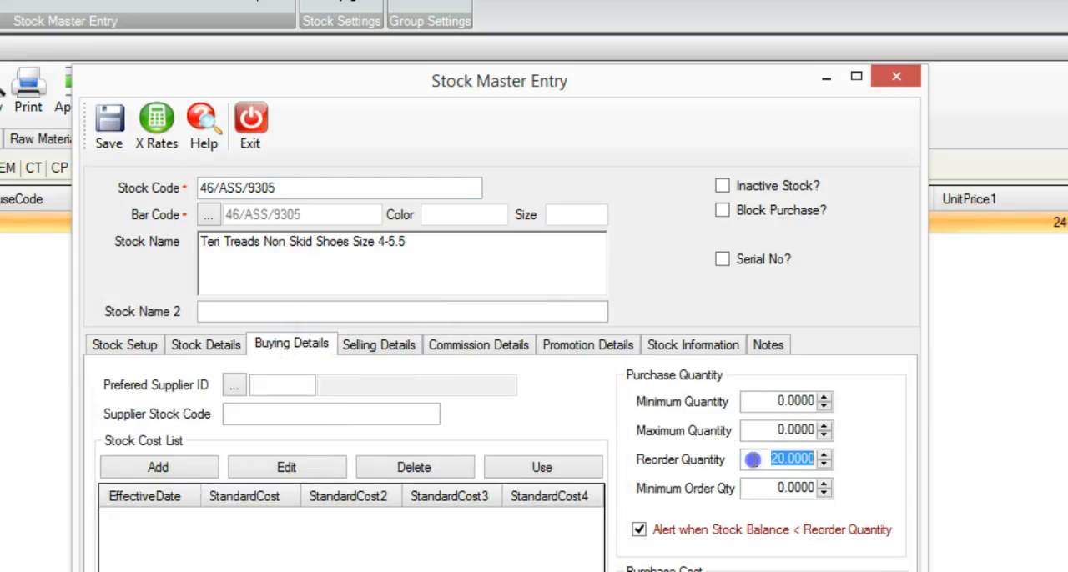
left_click(697, 350)
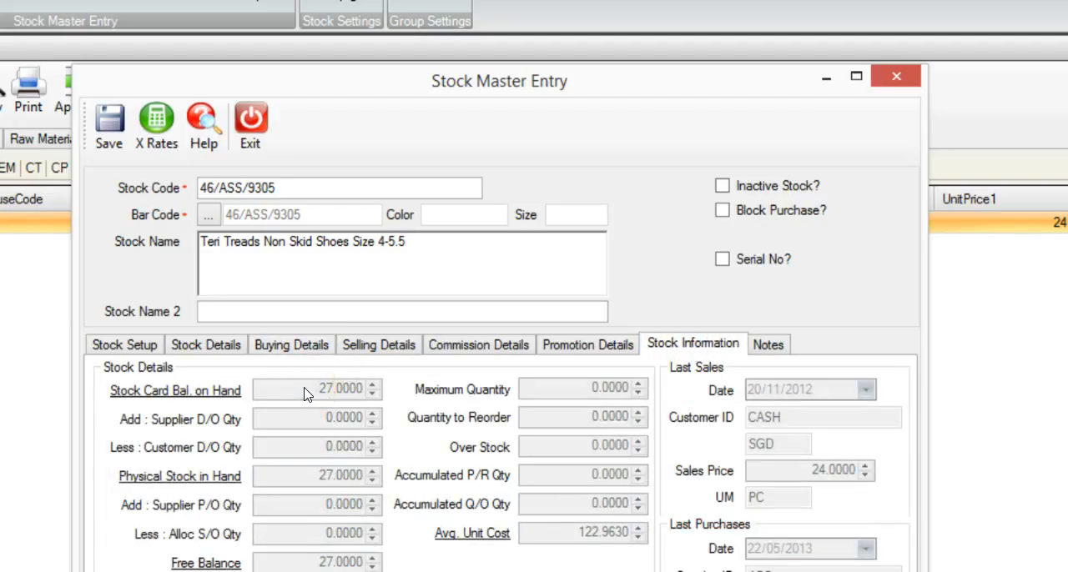
left_click(276, 531)
left_click(303, 534)
Step: Save the stock record with the alert for stock balance below reorder quantity enabled in the buying details
left_click(307, 345)
left_click(639, 529)
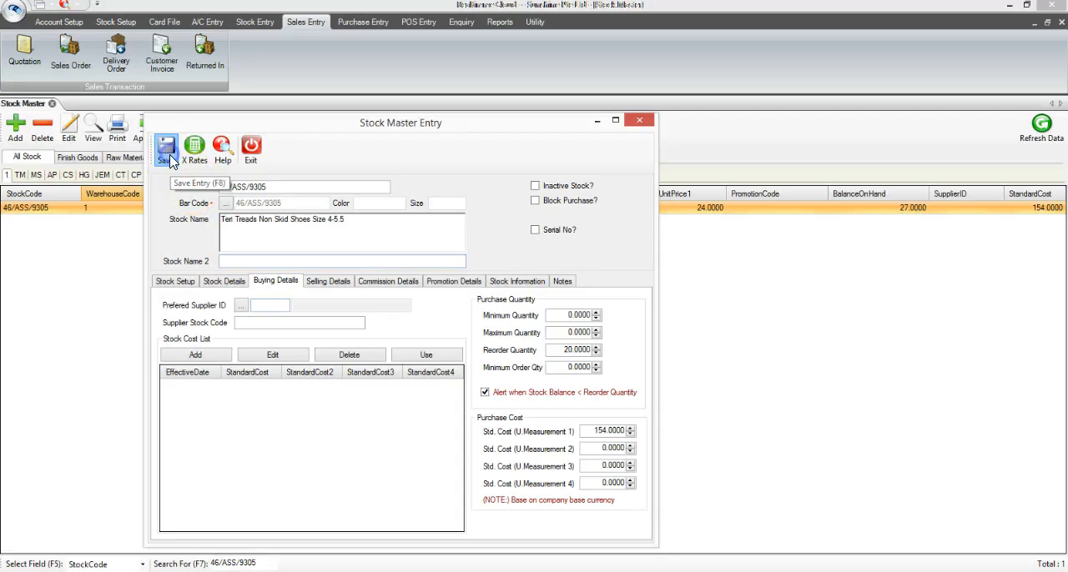
left_click(167, 152)
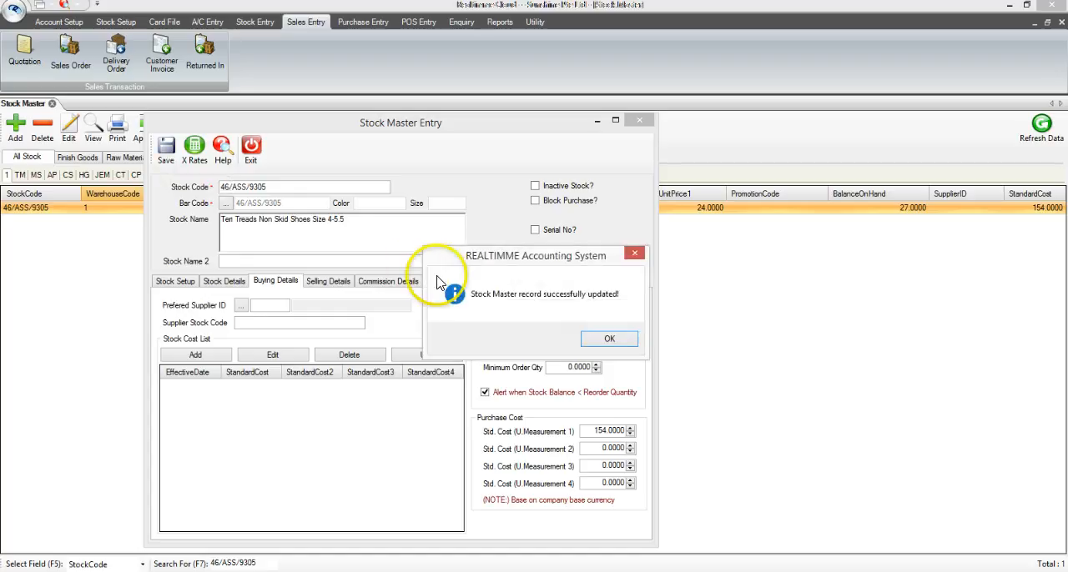
left_click(610, 339)
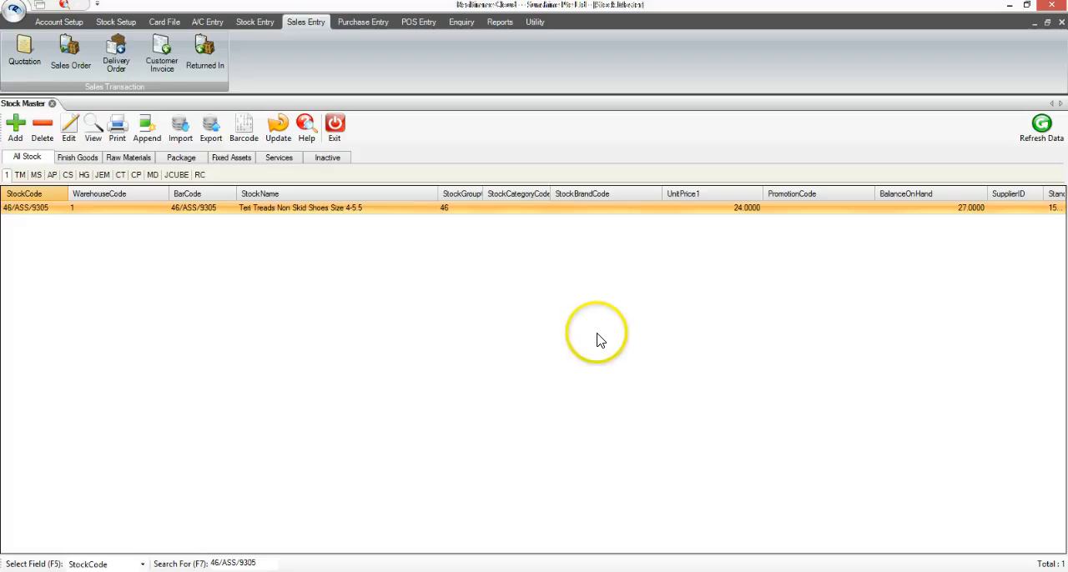
Step: Create a new customer invoice for the customer ID CASH
left_click(305, 23)
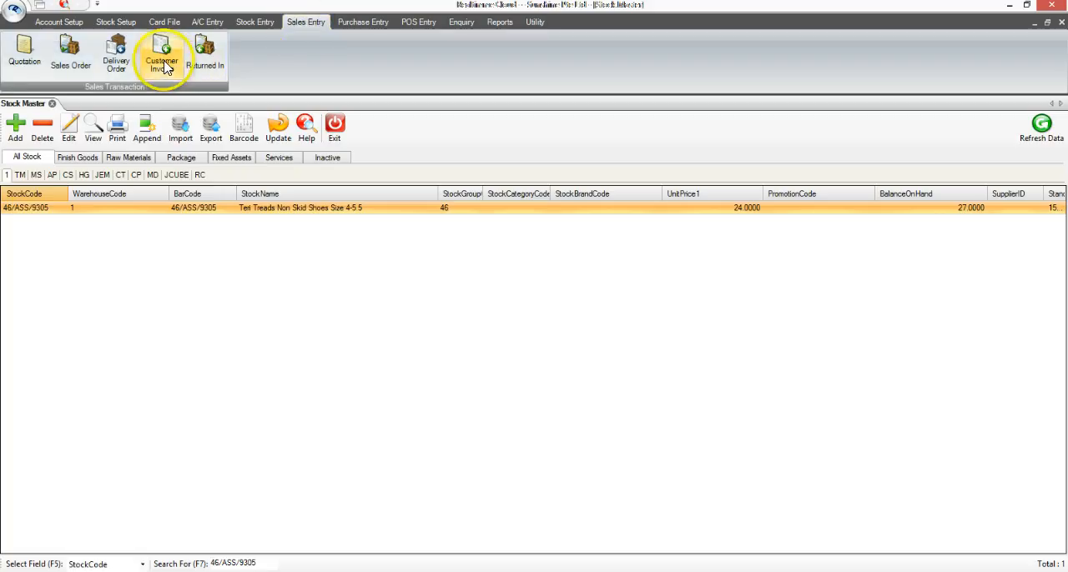
left_click(162, 65)
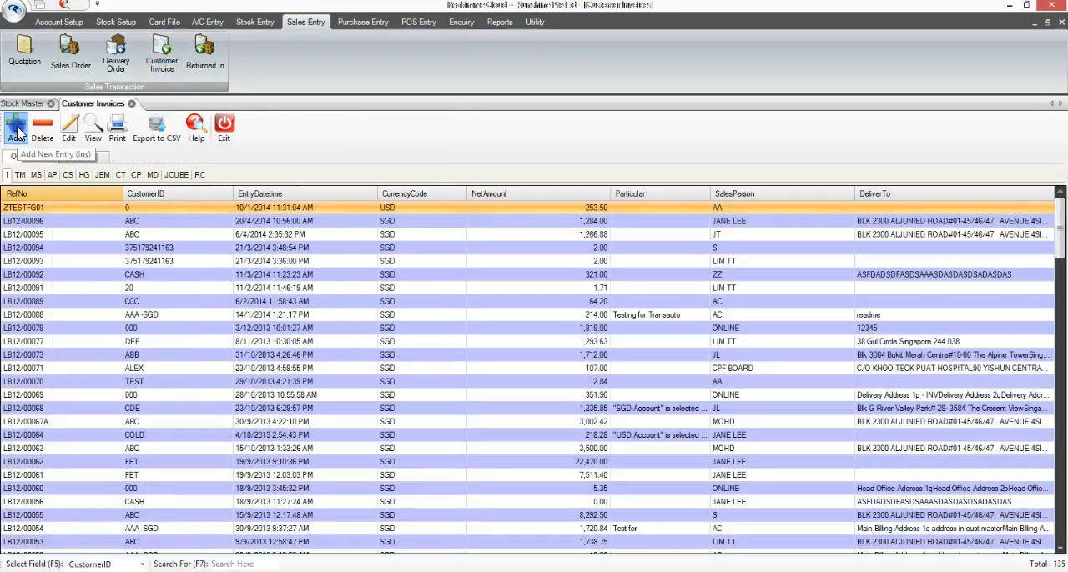
left_click(16, 125)
type("cash")
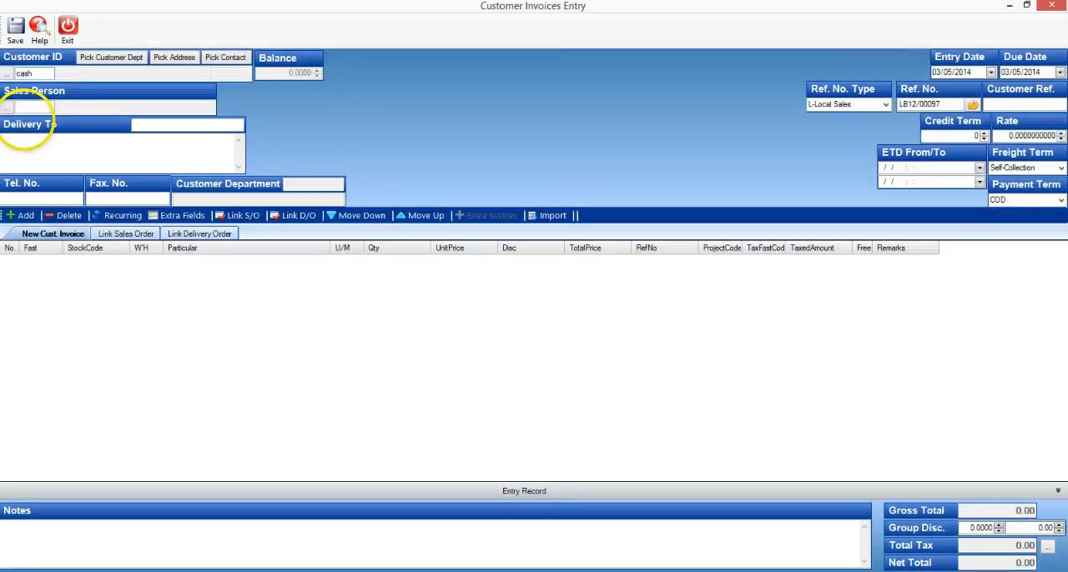
key("Return")
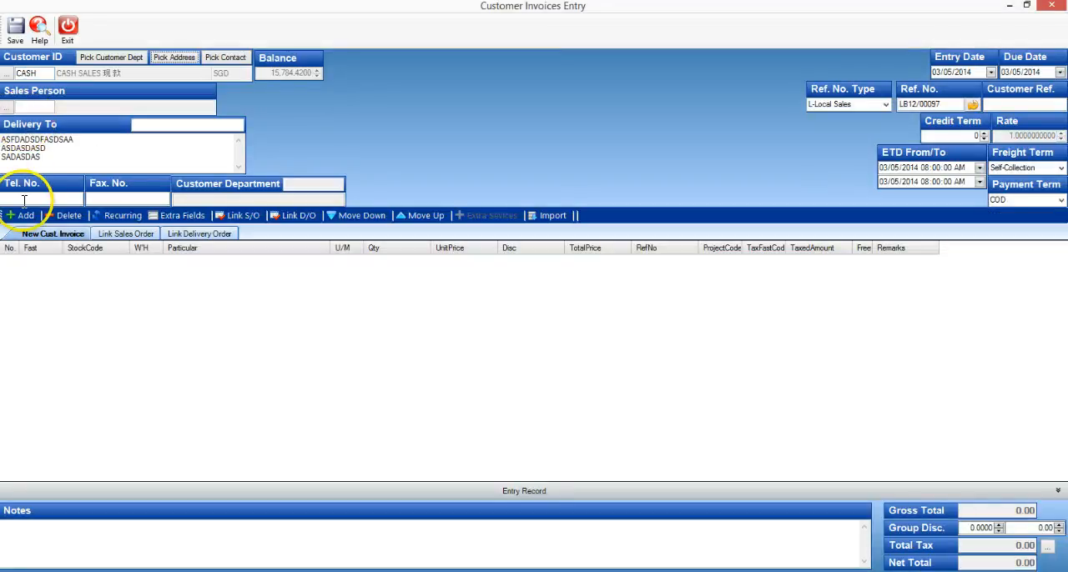
Step: Start an invoice line for stock 46/ASS/9305 from warehouse 1 with a quantity of 6
left_click(25, 215)
type("46/ASS/9305")
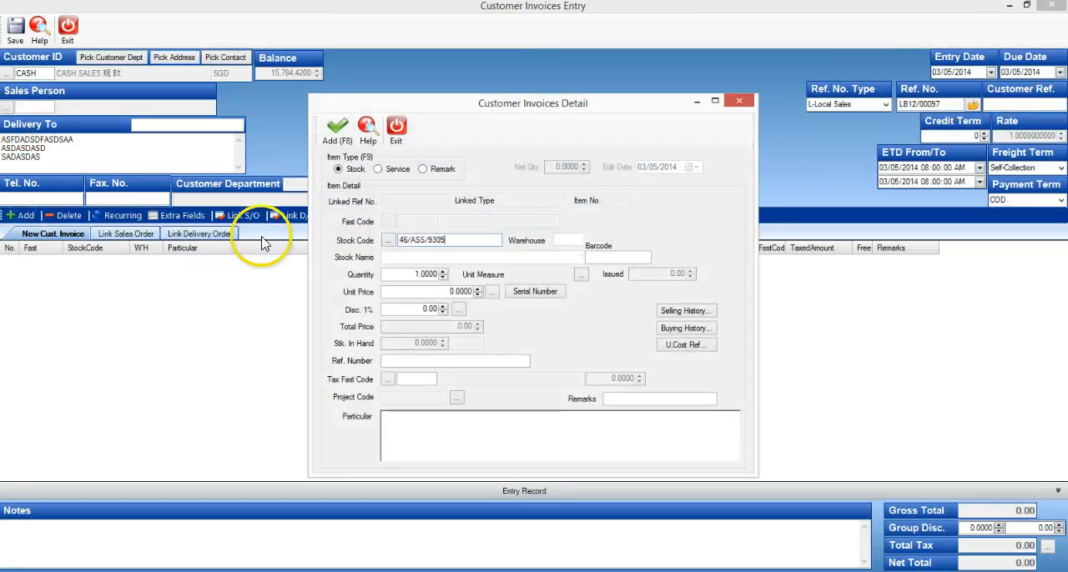
key("Return")
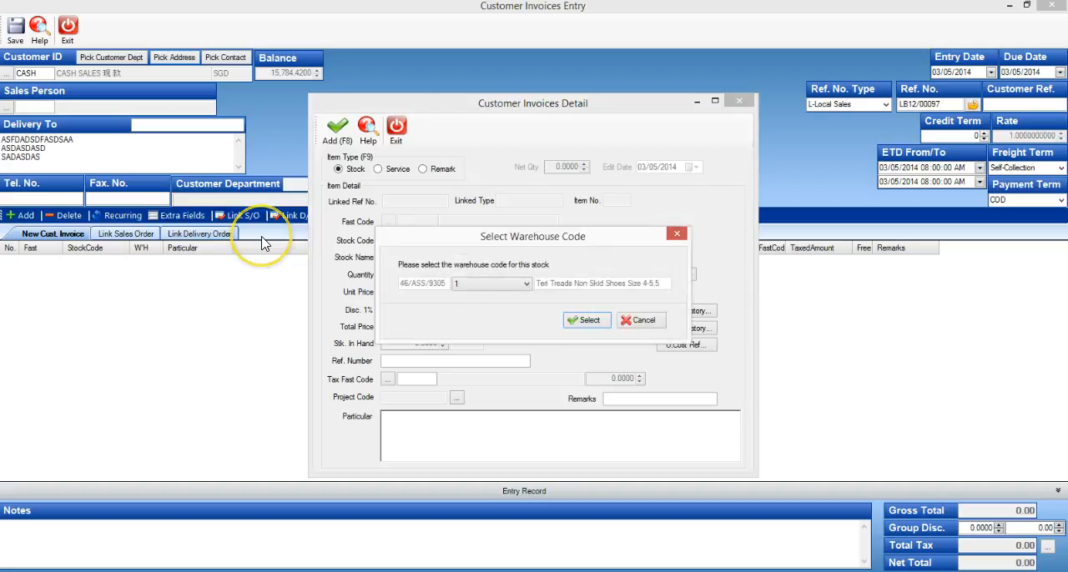
key("Return")
key("Return")
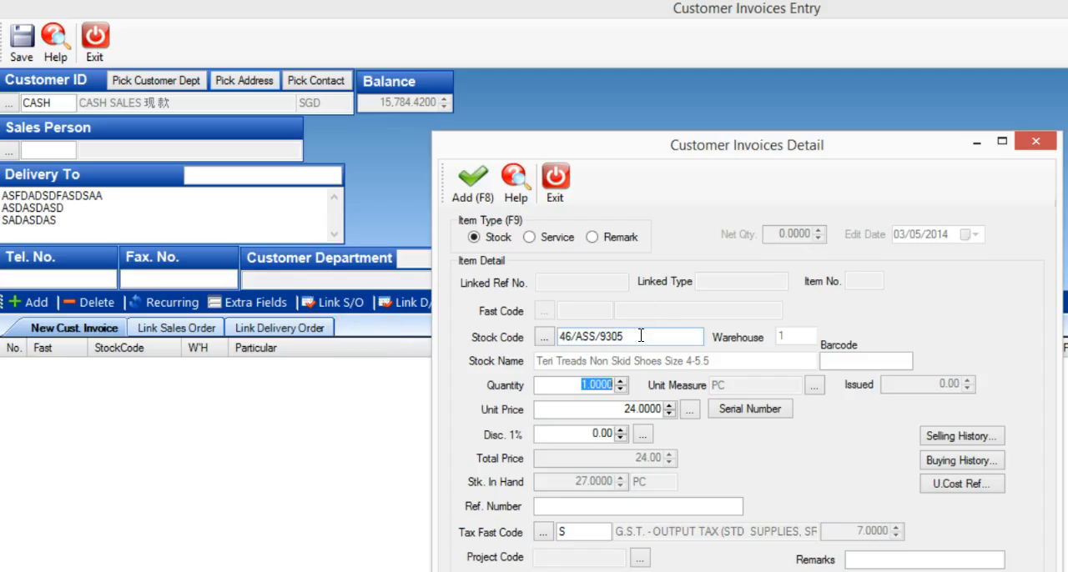
type("6")
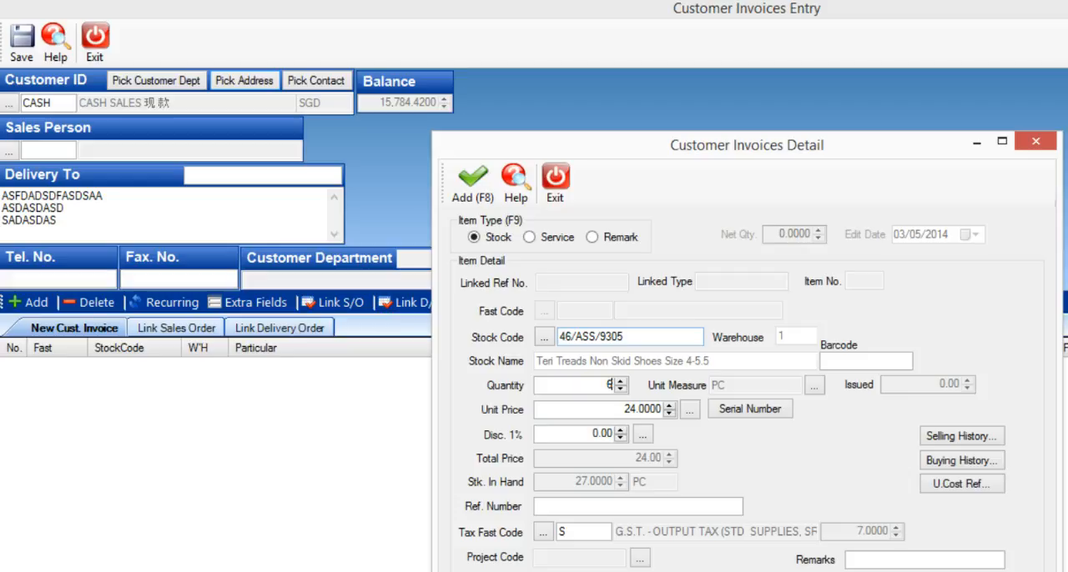
key("Return")
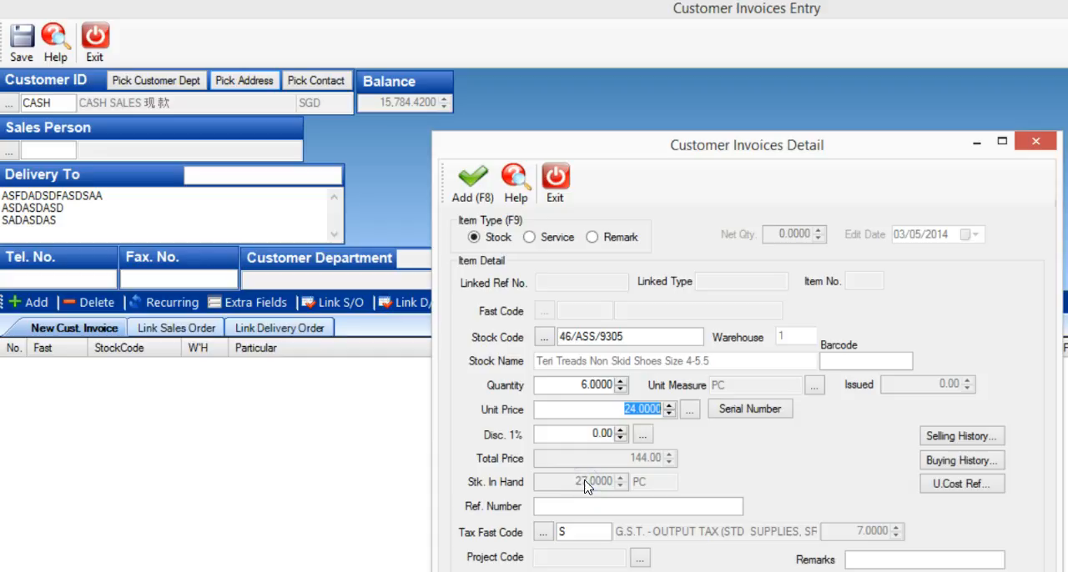
Step: Set the line's quantity to 7, acknowledging the reorder alert, and add the item to the invoice
left_click(588, 383)
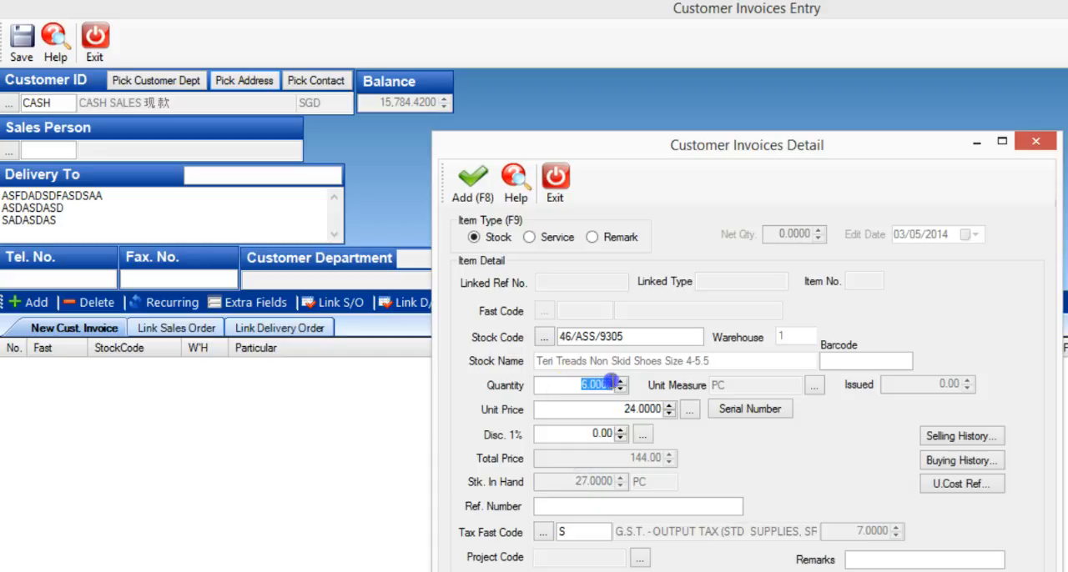
type("7")
key("Return")
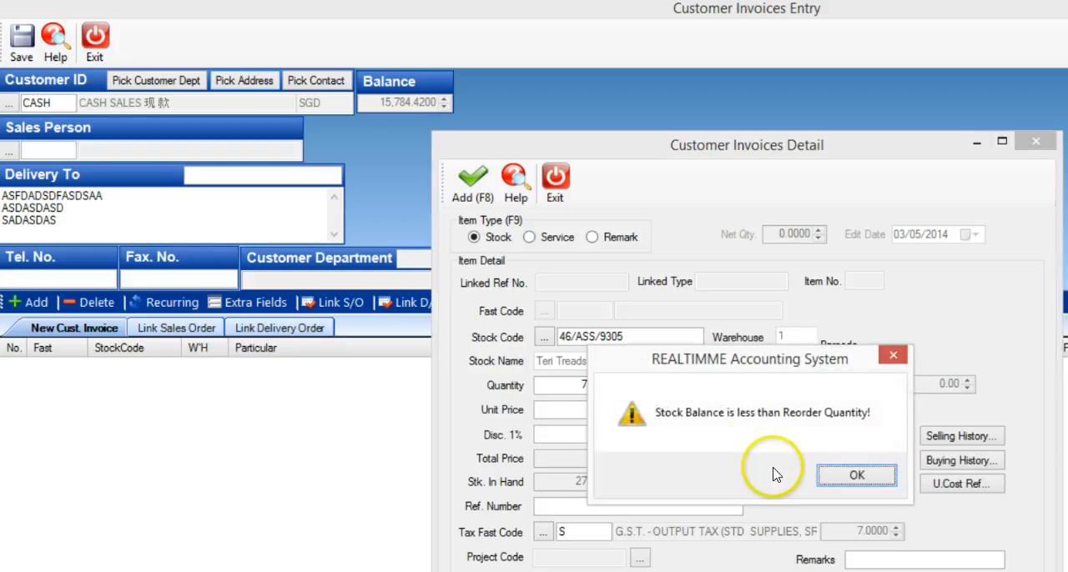
left_click_drag(764, 365, 765, 427)
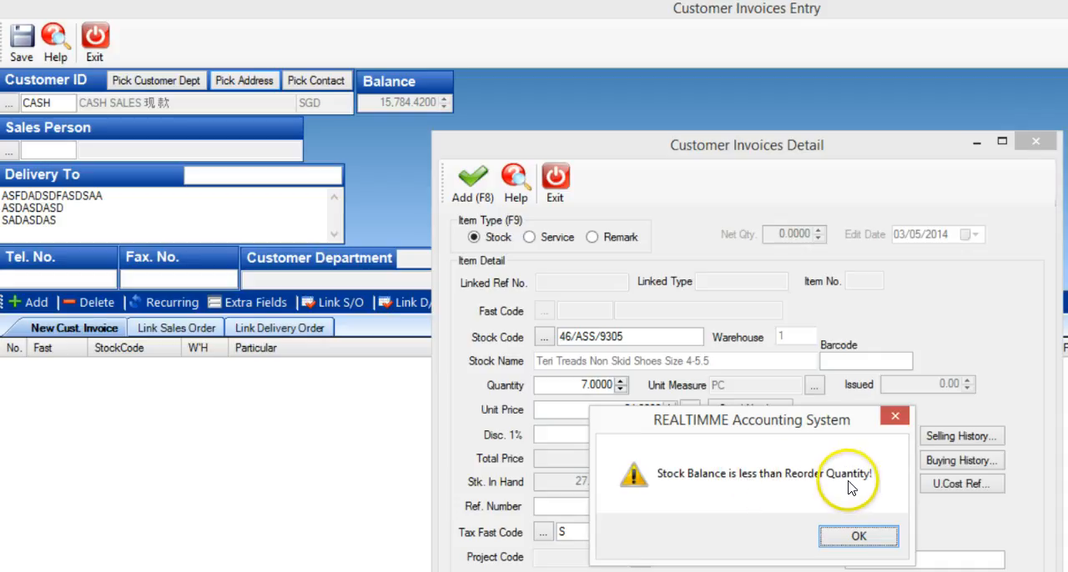
left_click(868, 538)
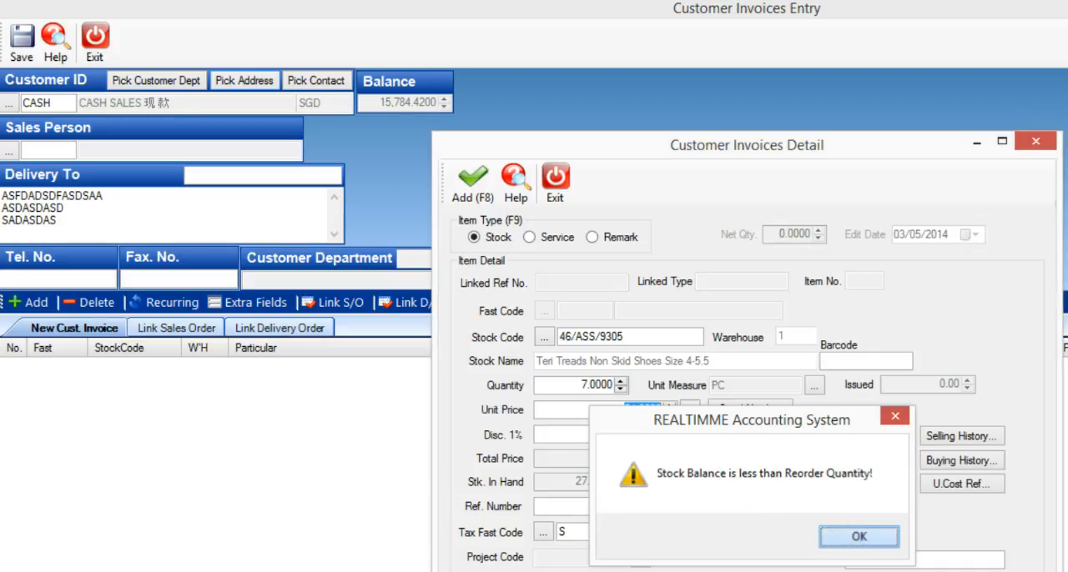
left_click(873, 536)
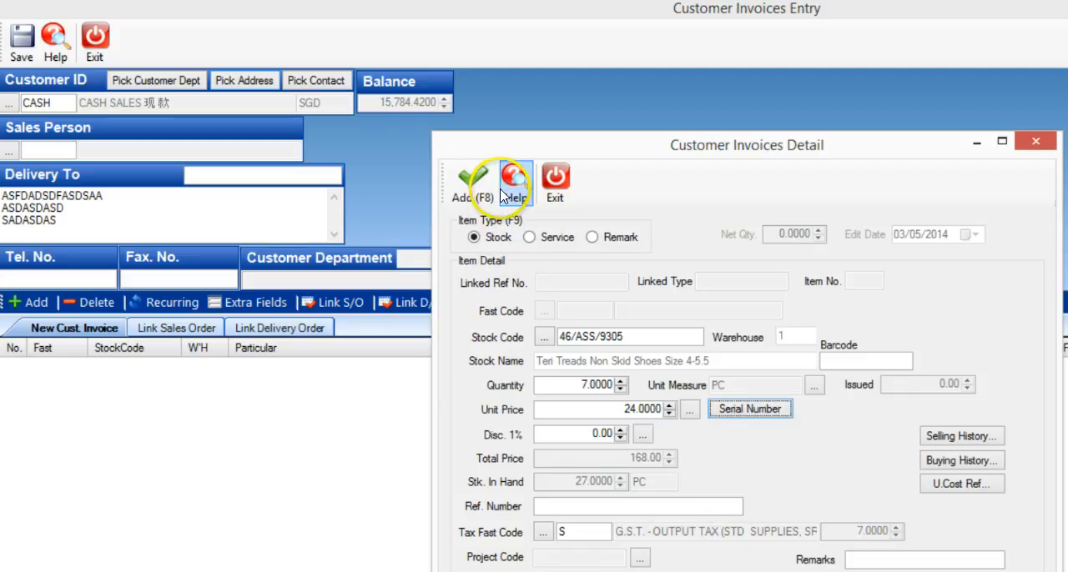
left_click(473, 194)
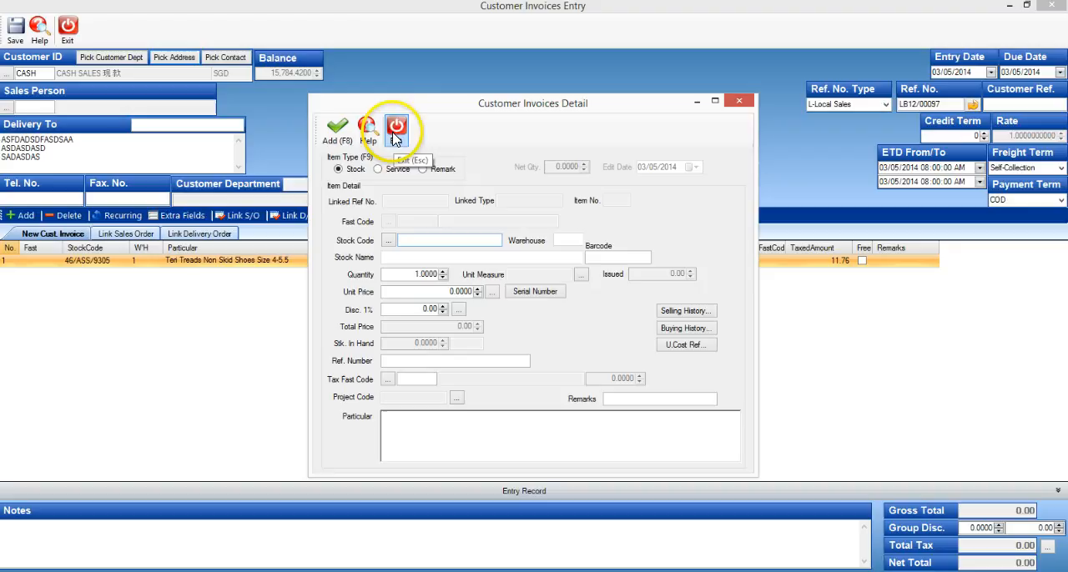
left_click(554, 177)
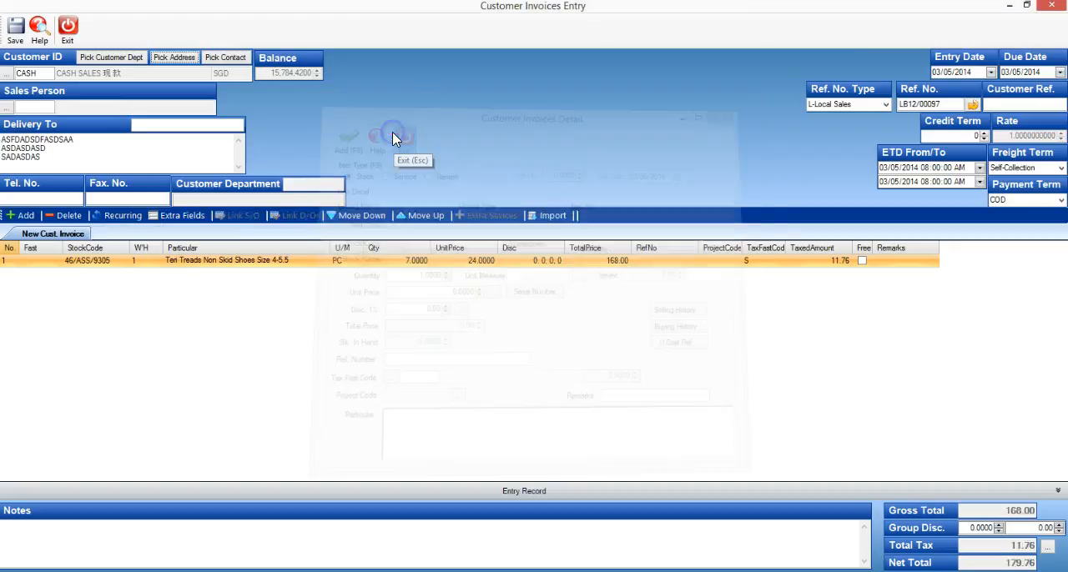
left_click(383, 265)
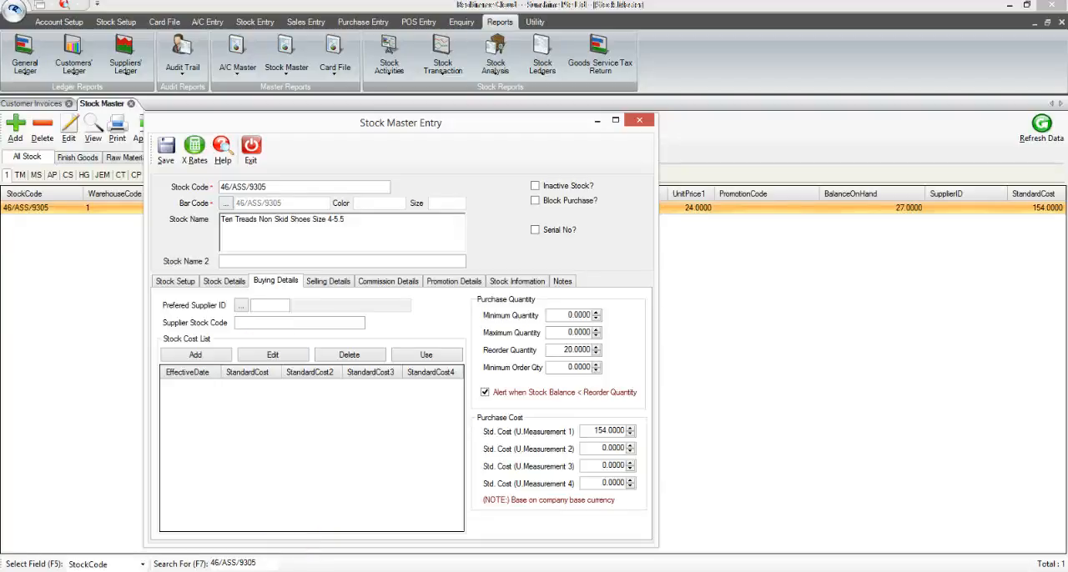
Step: Set the minimum quantity to 30 and the maximum quantity to 50 in the buying details of stock 46/ASS/9305
left_click(270, 357)
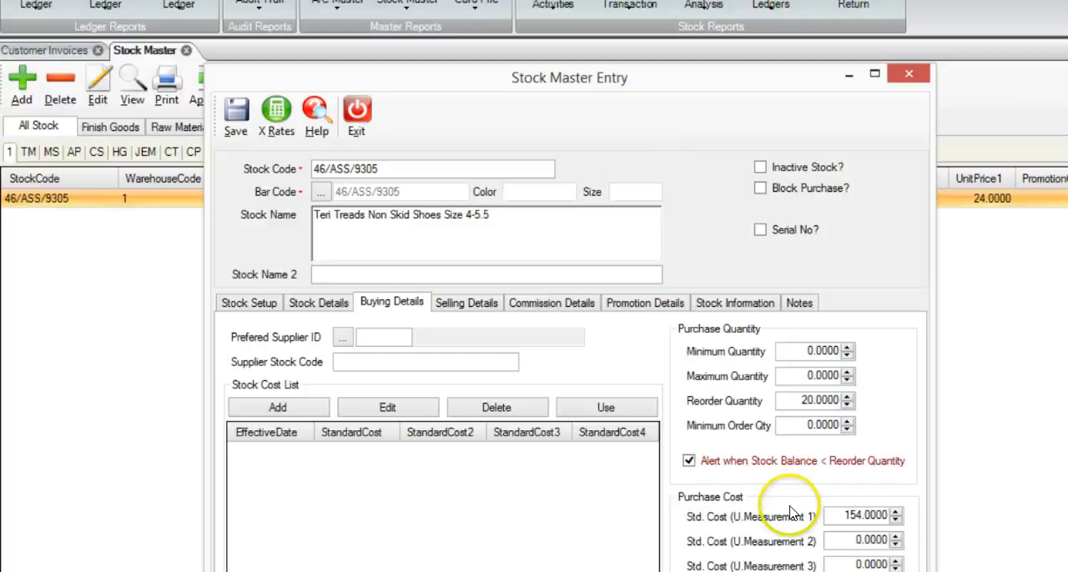
left_click(790, 350)
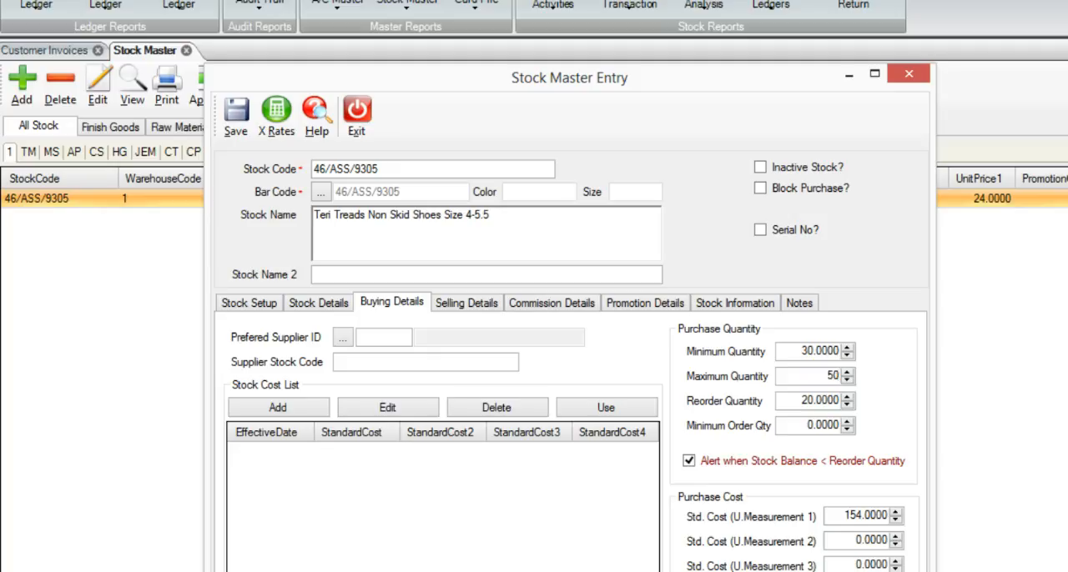
key("Tab")
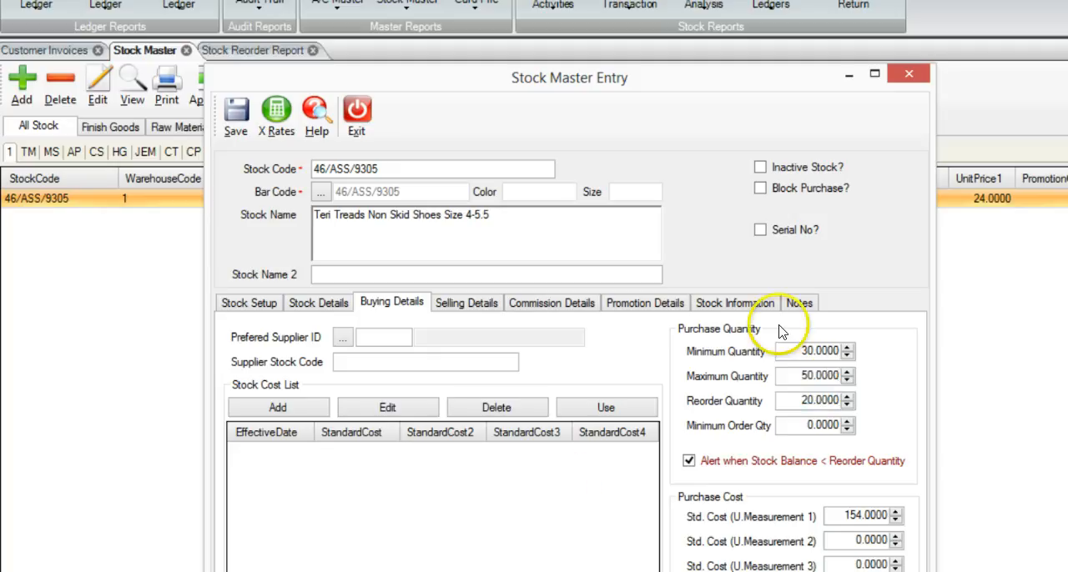
Step: Check the balances in the stock information of item 46/ASS/9305, return to its buying details and save the stock master record
left_click(755, 303)
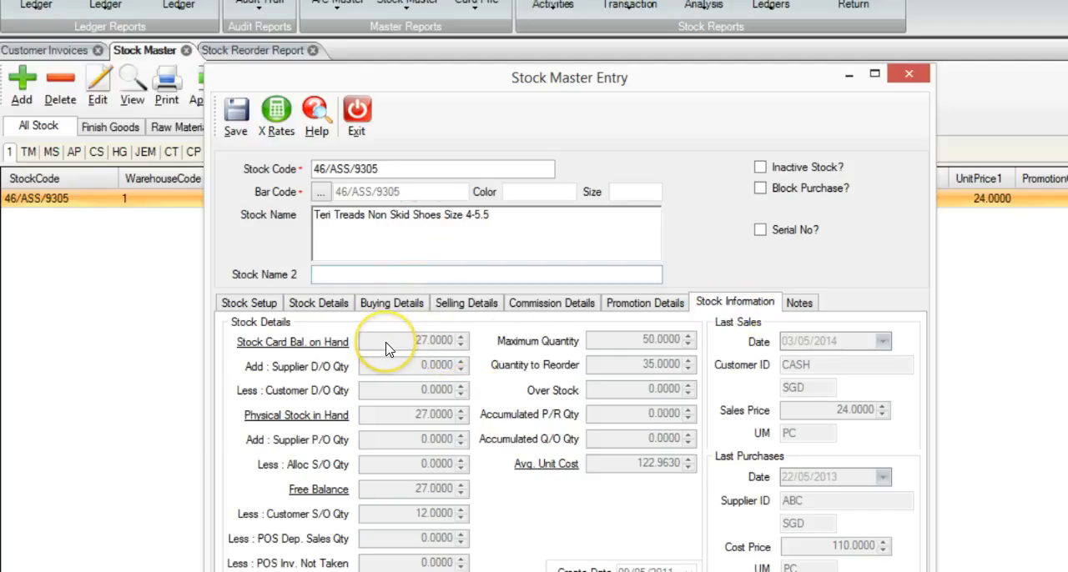
left_click(421, 343)
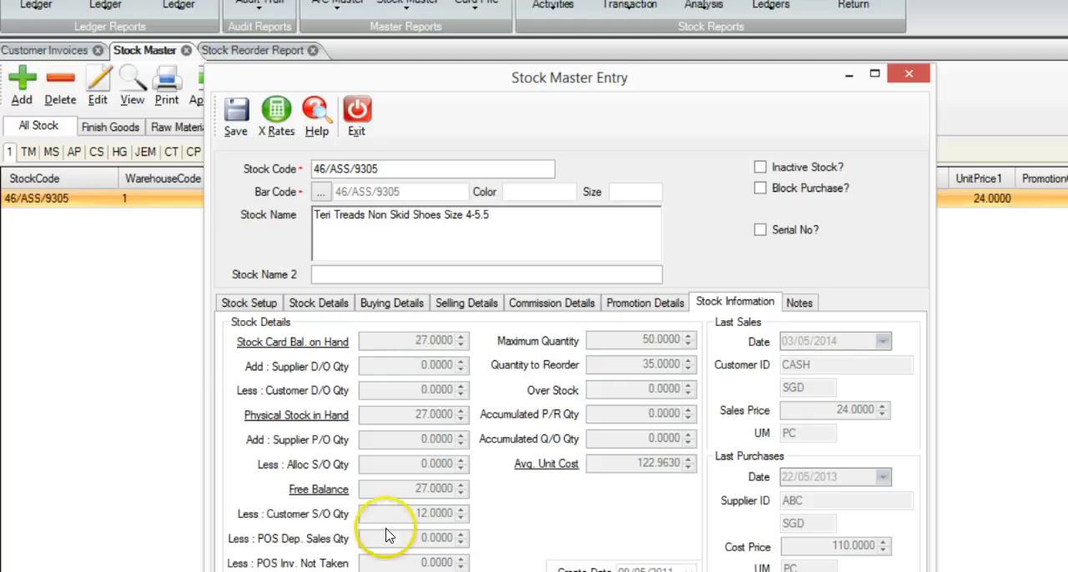
left_click(389, 305)
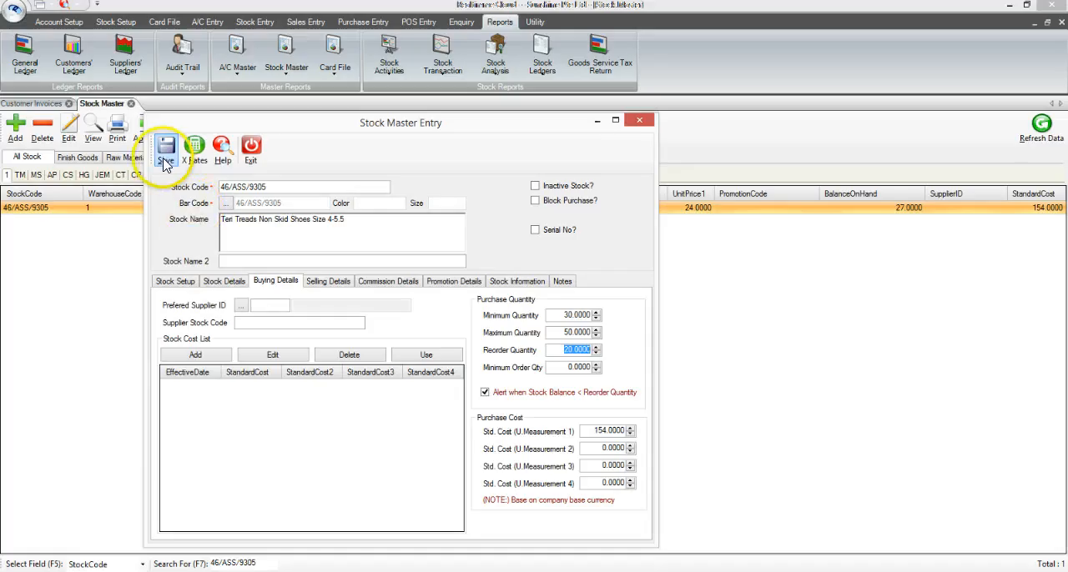
left_click(164, 161)
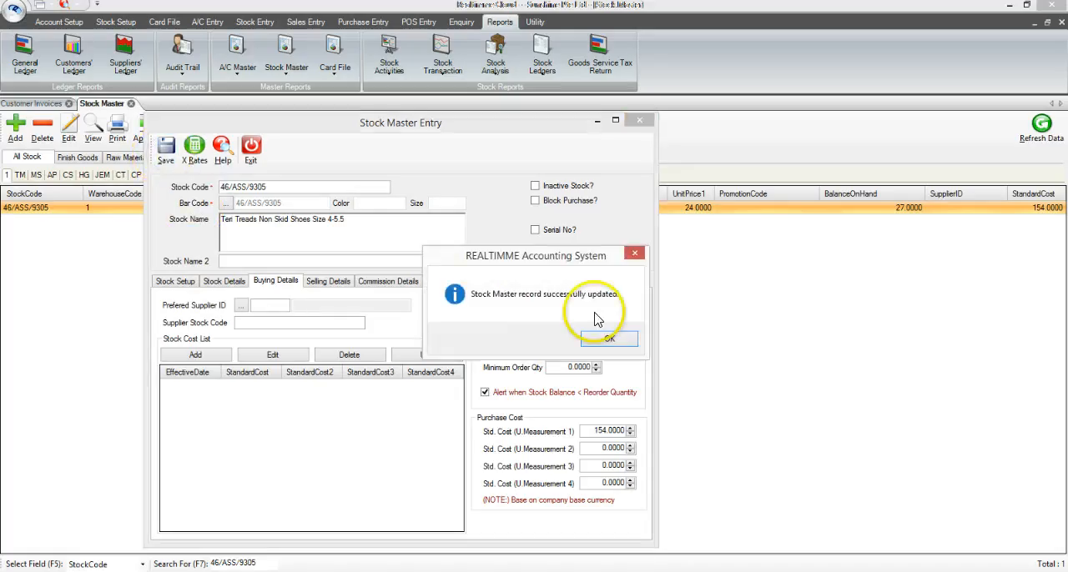
left_click(609, 341)
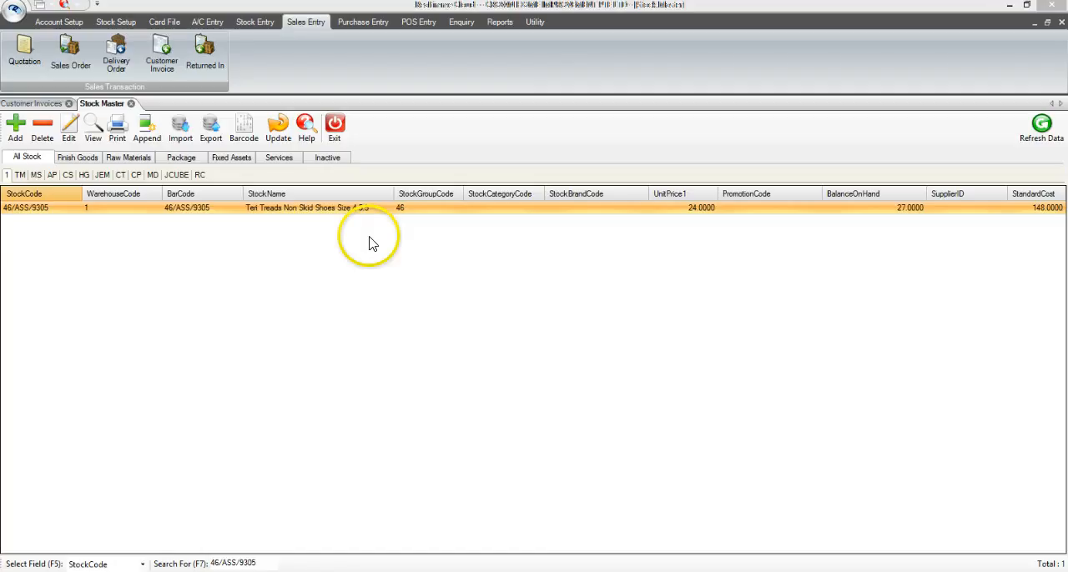
Step: Open the Stock Reorder report from the stock analysis reports
left_click(498, 23)
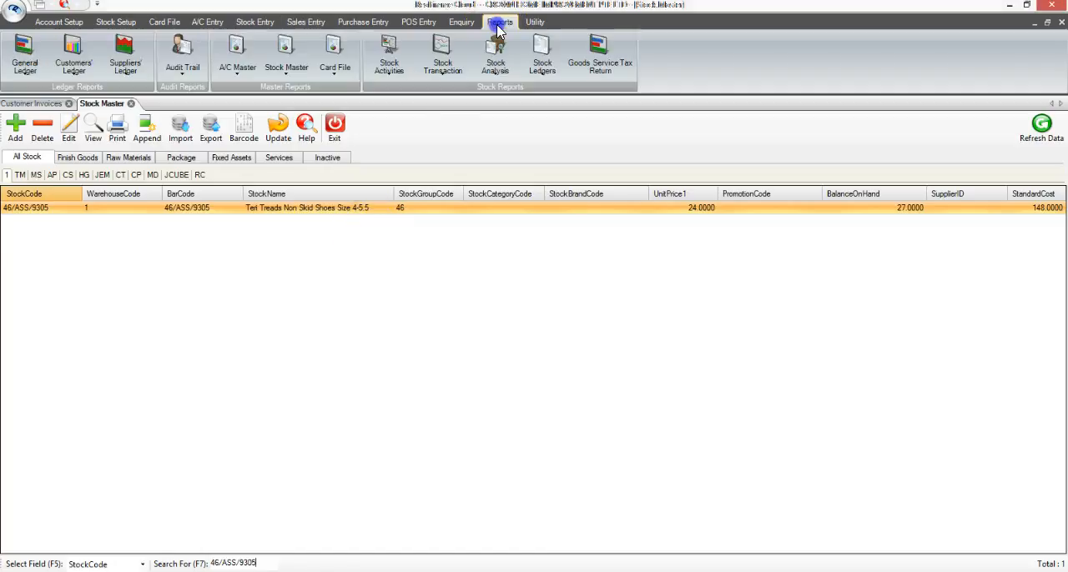
left_click(496, 69)
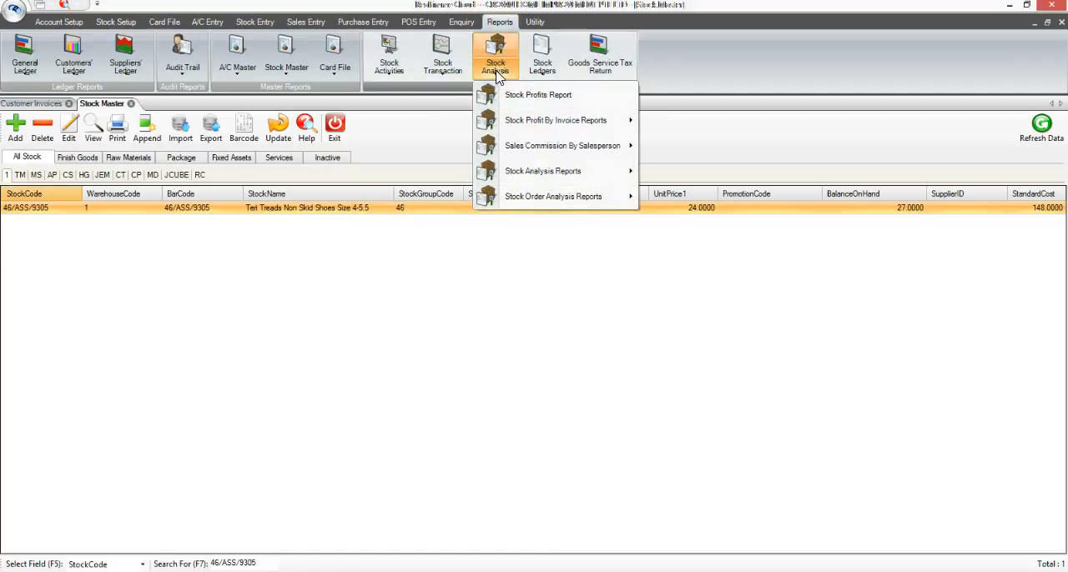
mouse_move(594, 171)
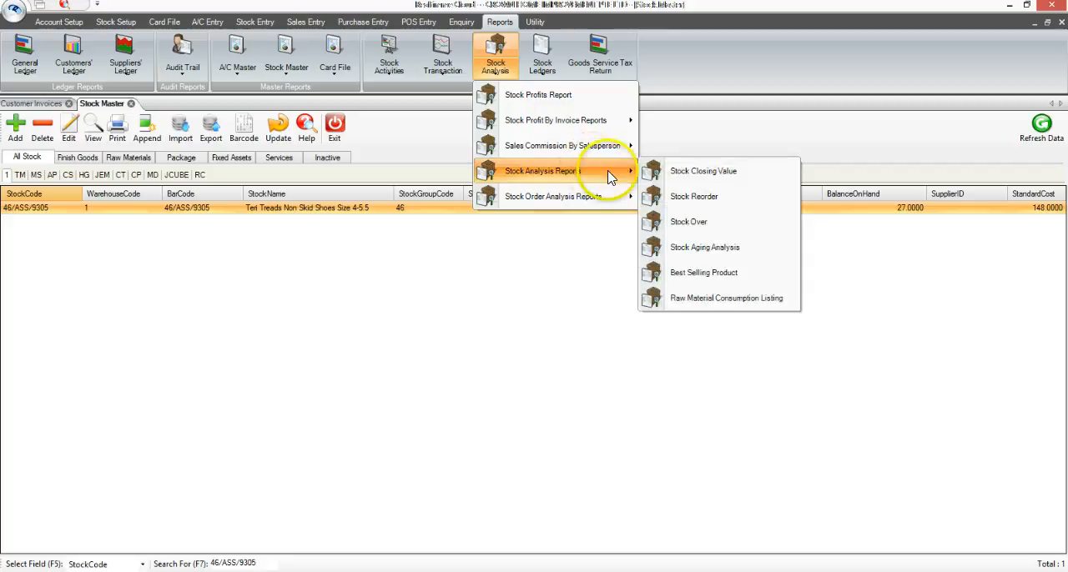
left_click(763, 197)
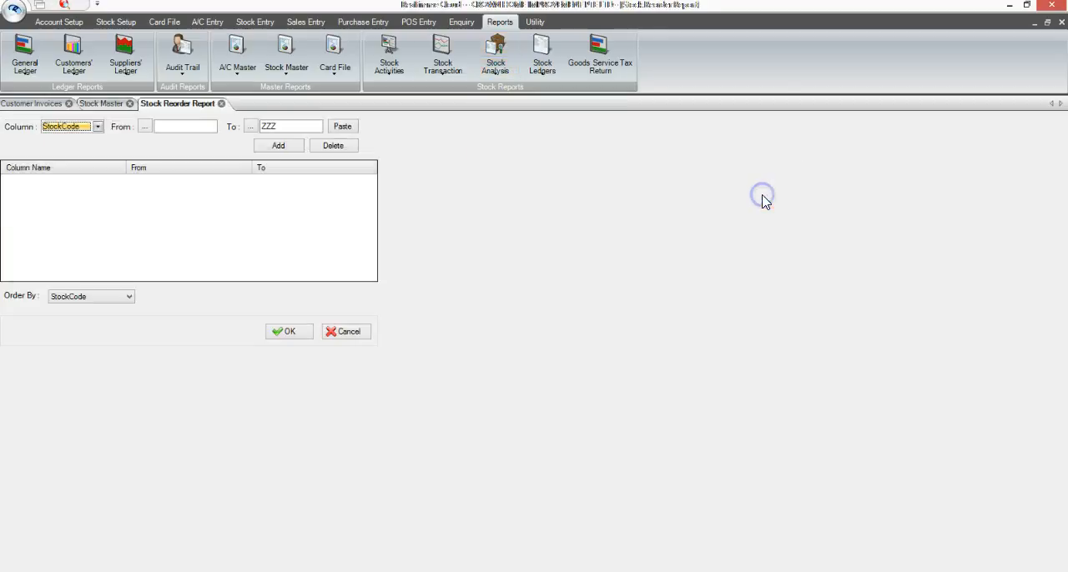
Step: Add a StockCode condition to the report with an empty start value and ZZZ as the end value
left_click(169, 127)
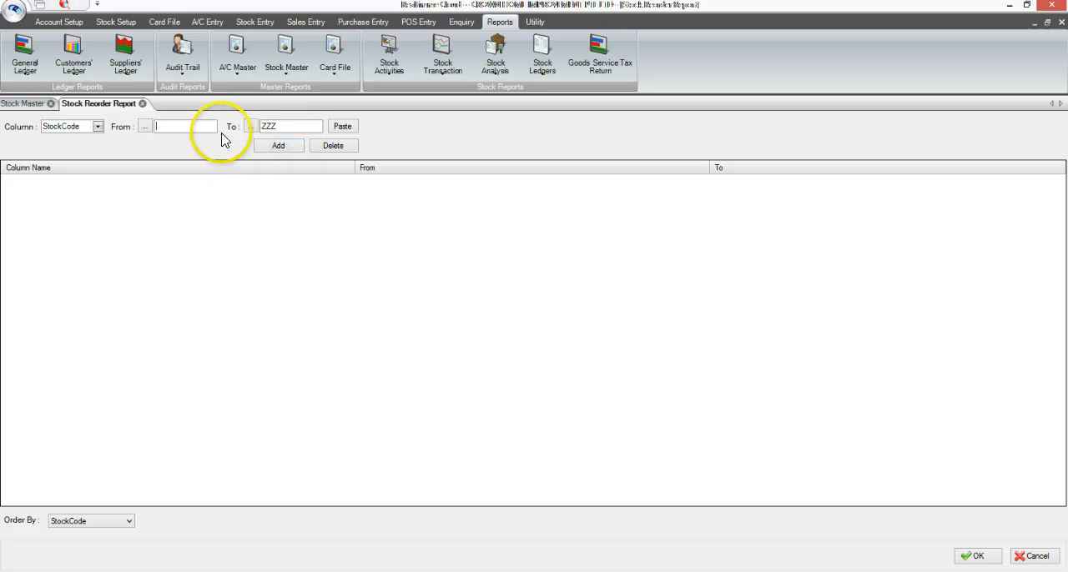
left_click(186, 126)
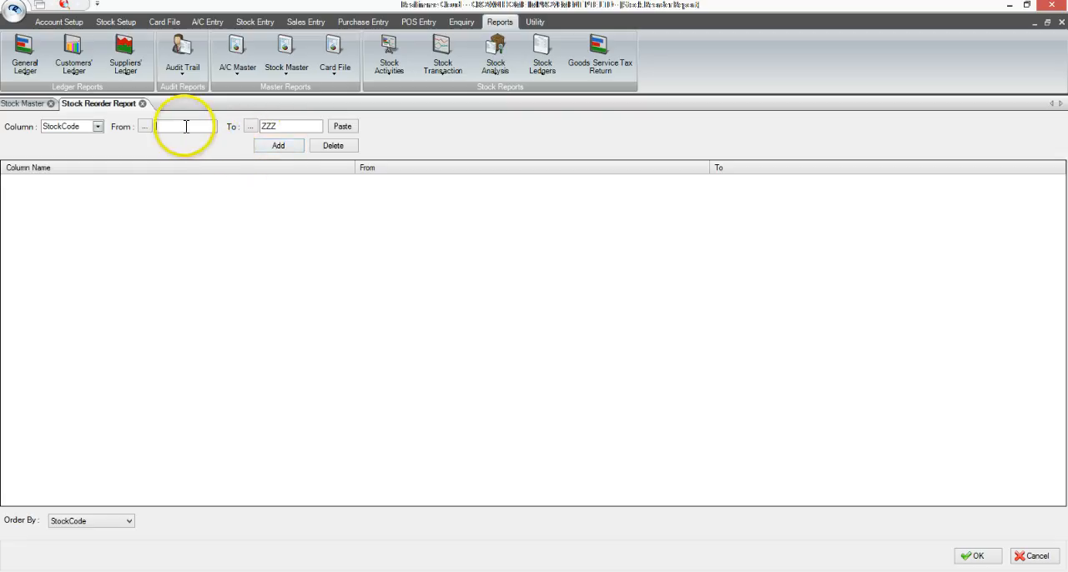
left_click(291, 126)
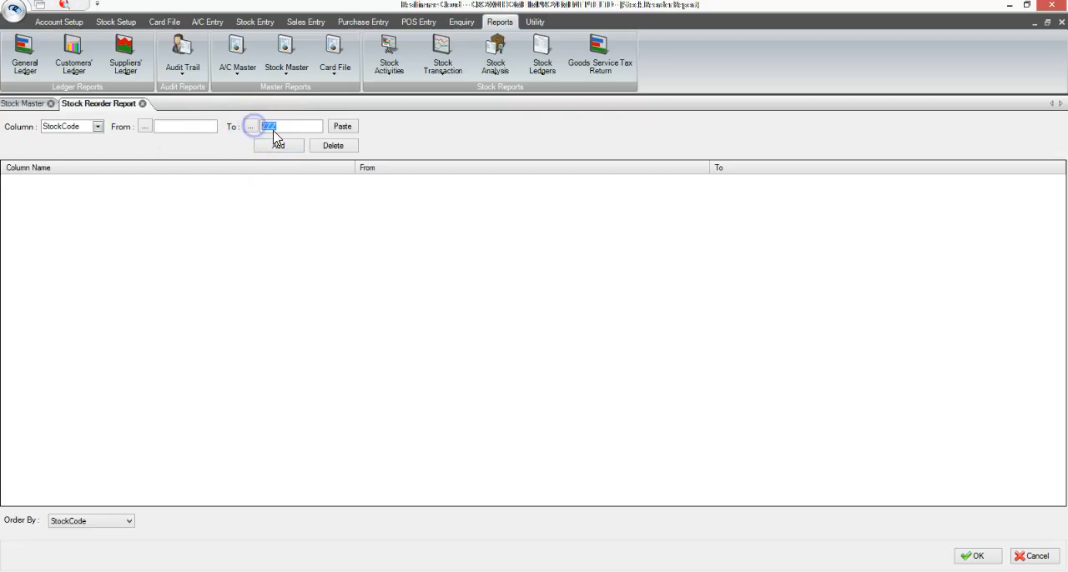
left_click(284, 147)
left_click(284, 148)
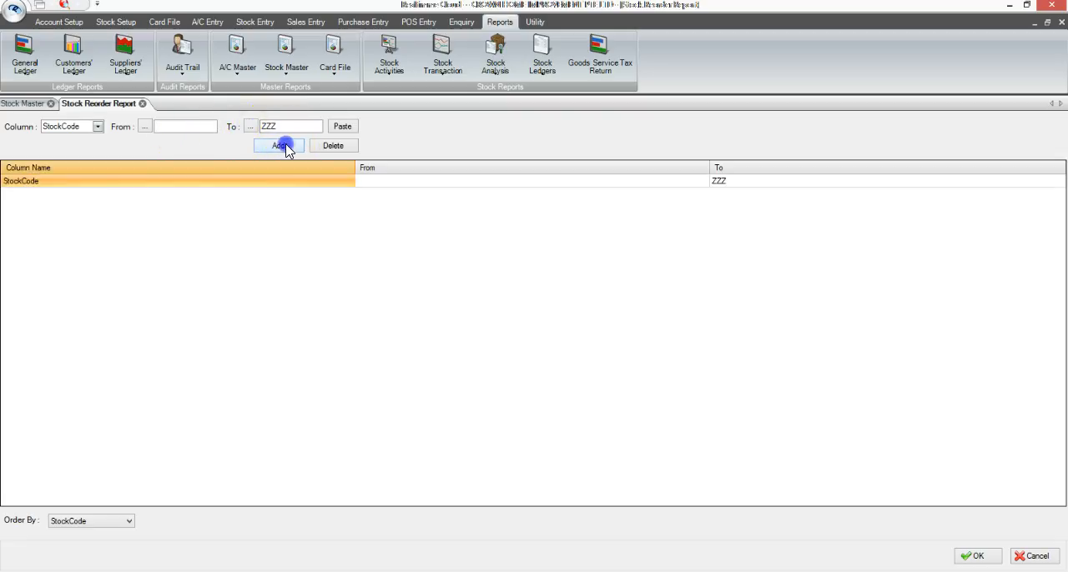
Step: Add a WarehouseCode condition running from AP to AP to the report
left_click(98, 127)
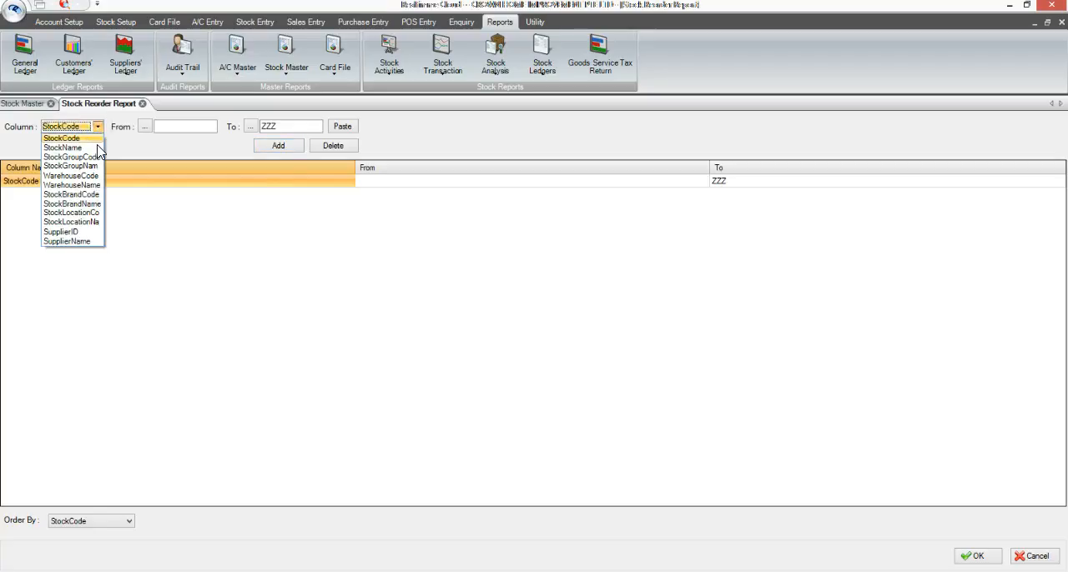
left_click(96, 176)
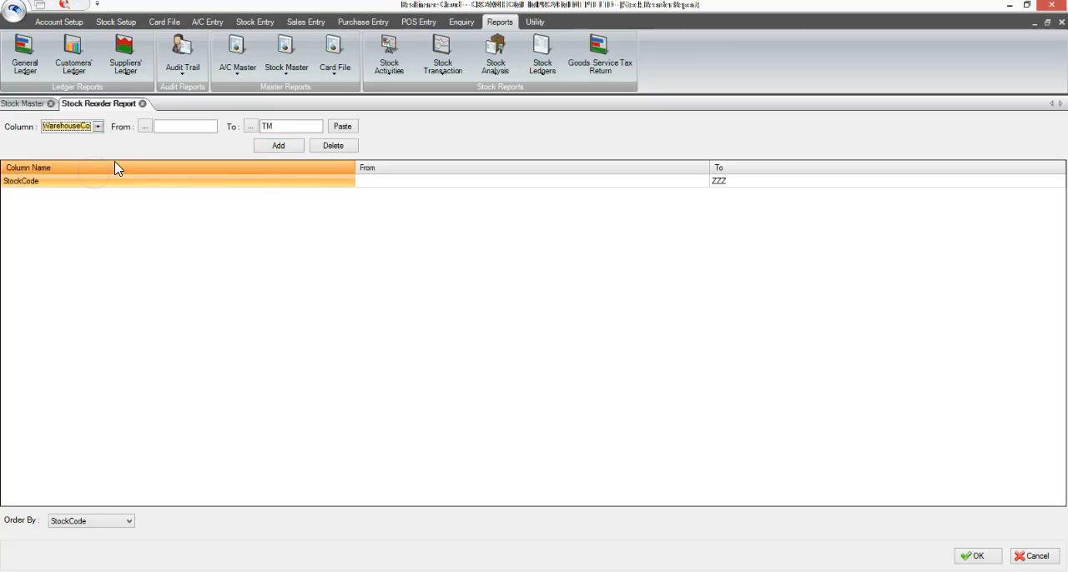
left_click(144, 127)
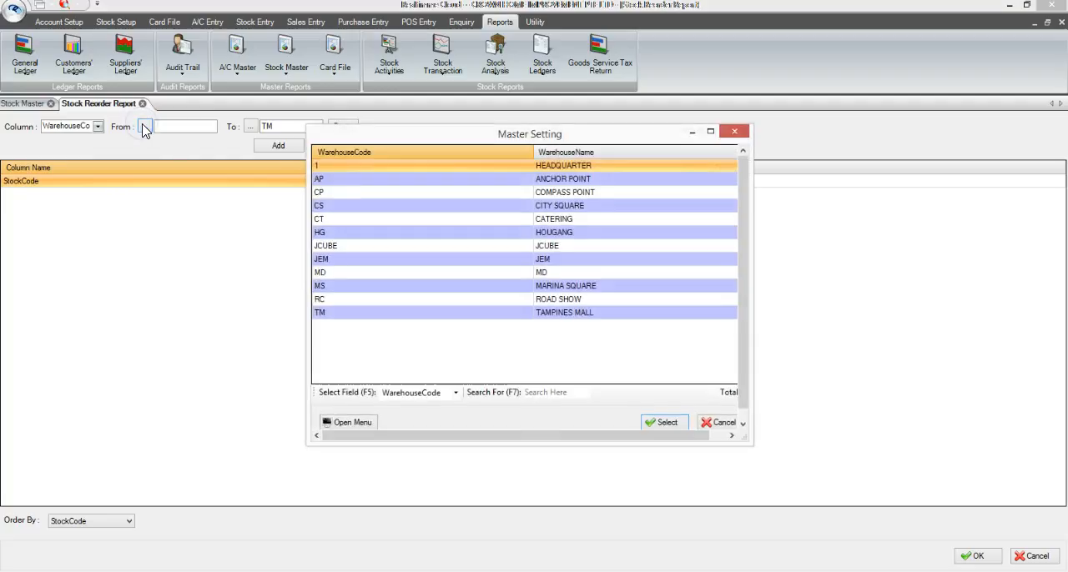
double_click(344, 179)
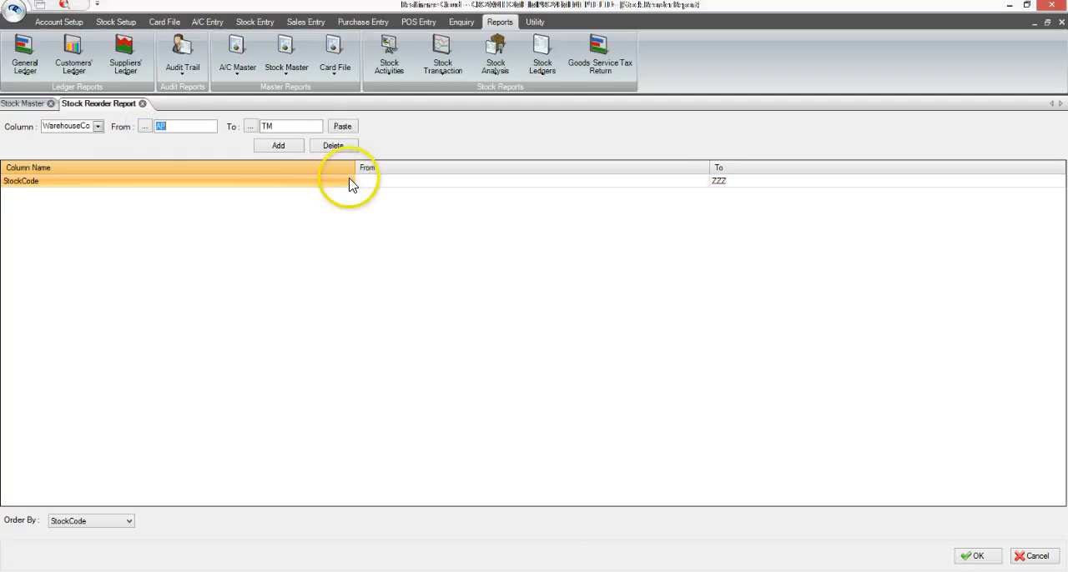
left_click(341, 127)
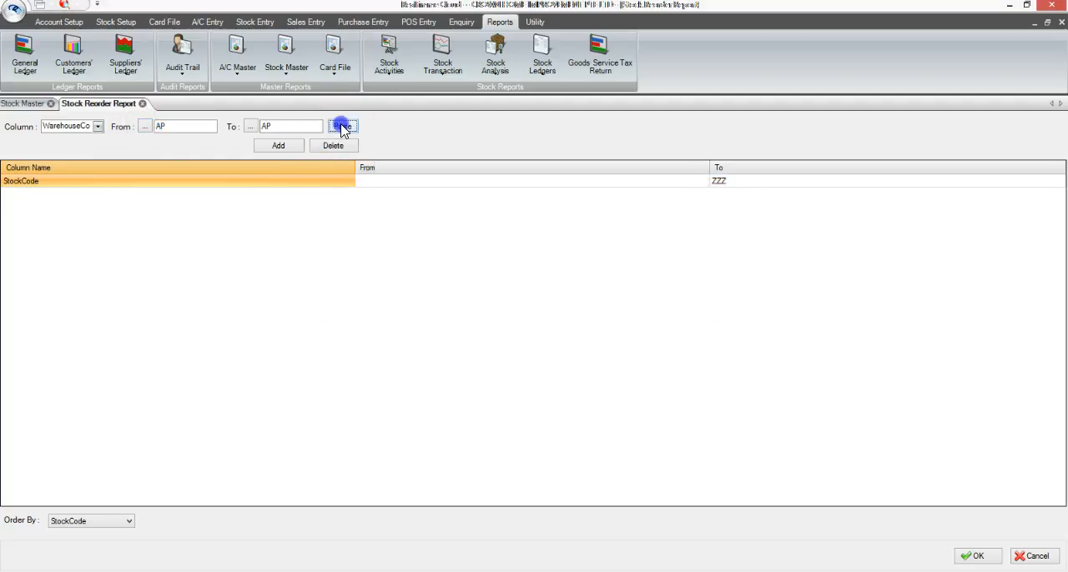
left_click(296, 145)
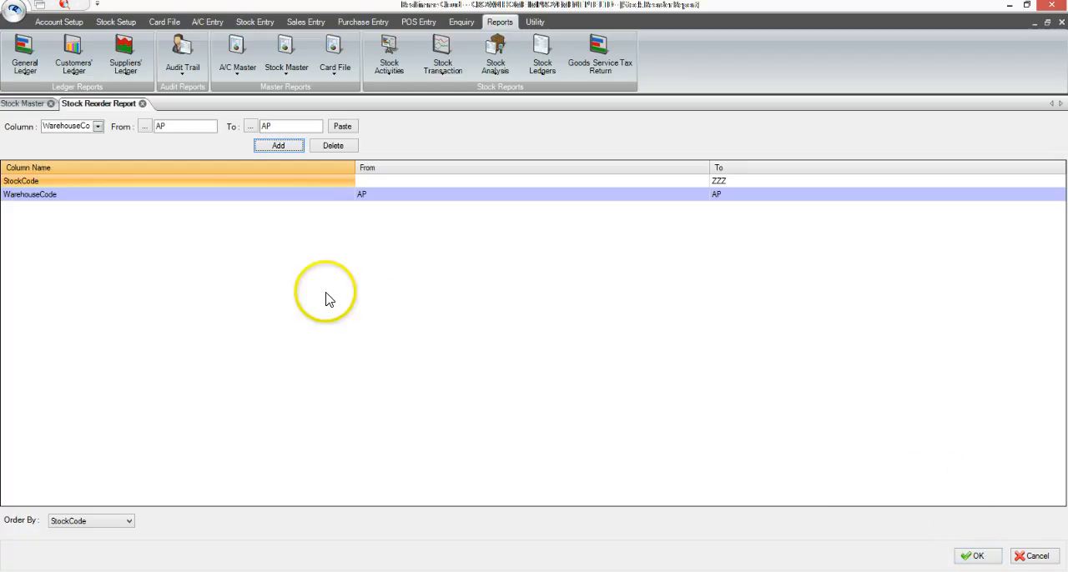
Step: Replace the AP warehouse condition with a WarehouseCode condition from 1 to 1, then generate and view the reorder listing
left_click(268, 196)
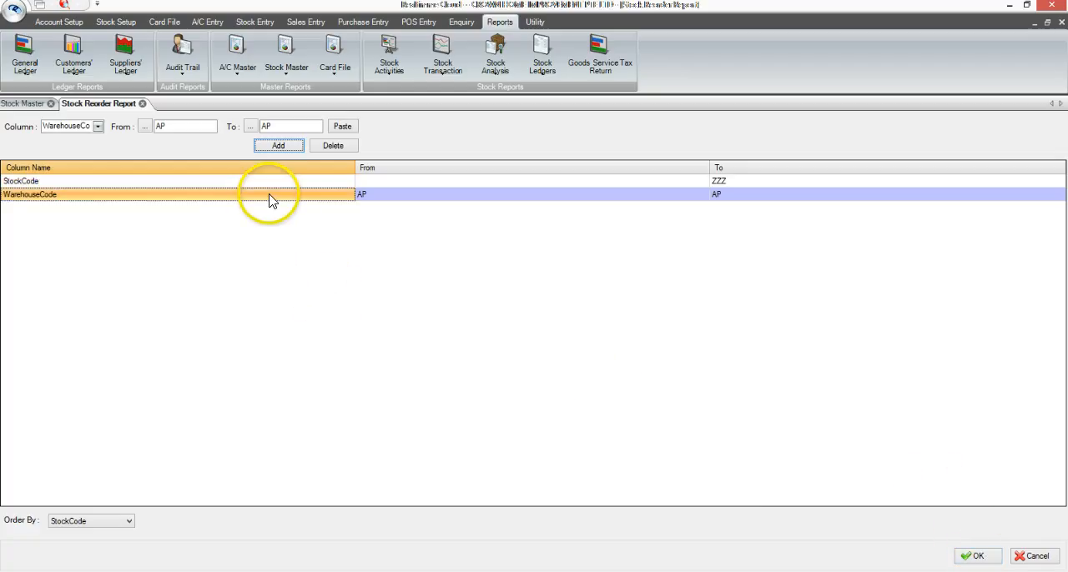
left_click(346, 145)
left_click(139, 128)
type("1")
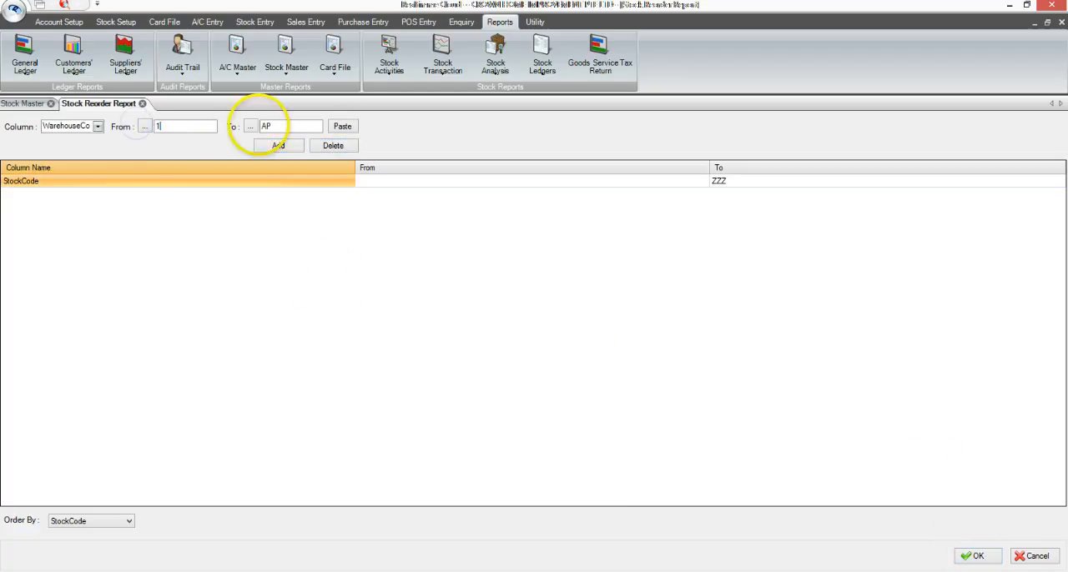
left_click(250, 126)
type("1")
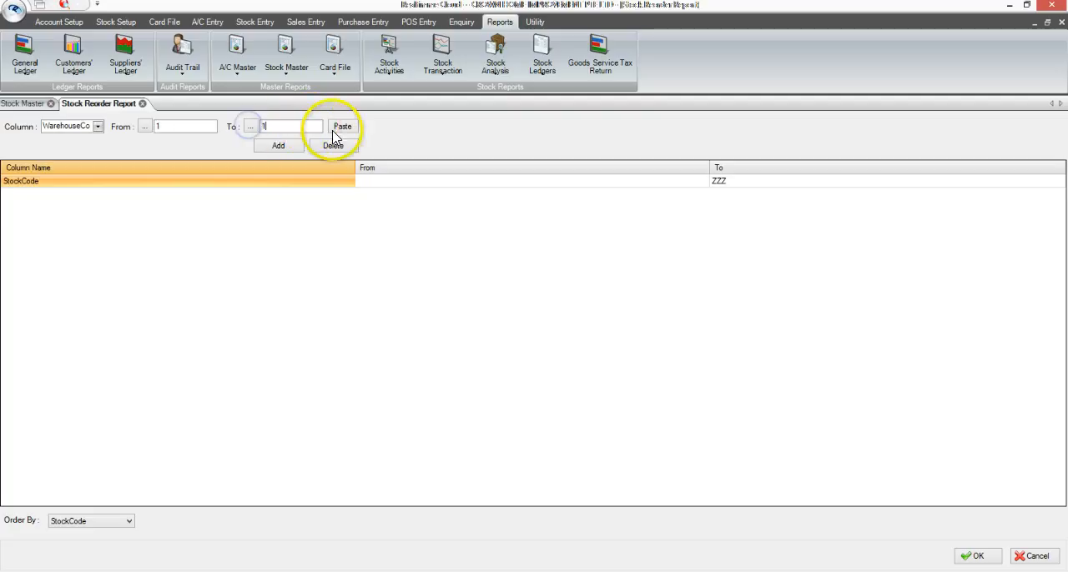
left_click(279, 145)
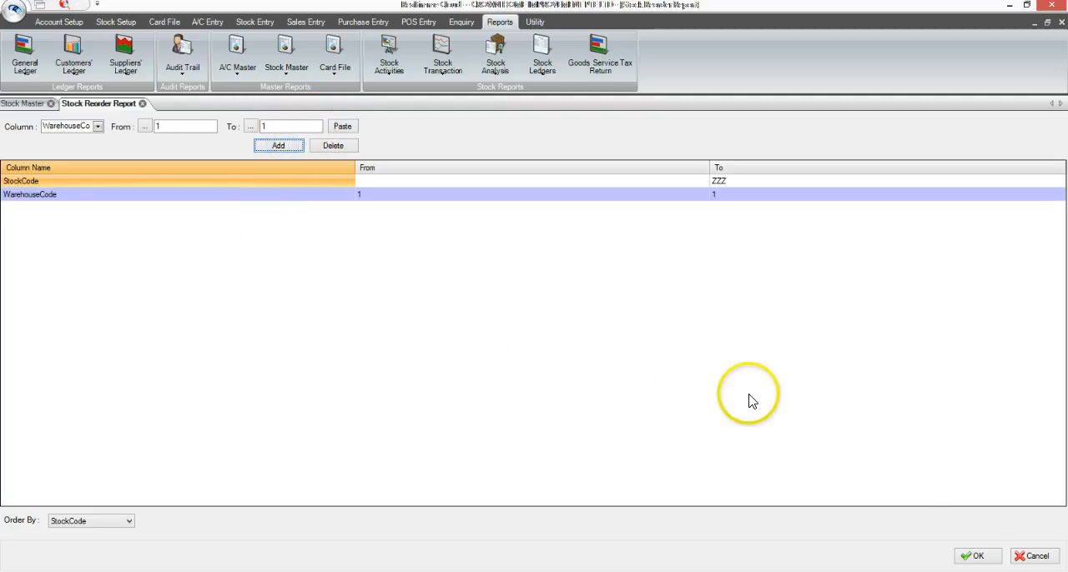
left_click(973, 556)
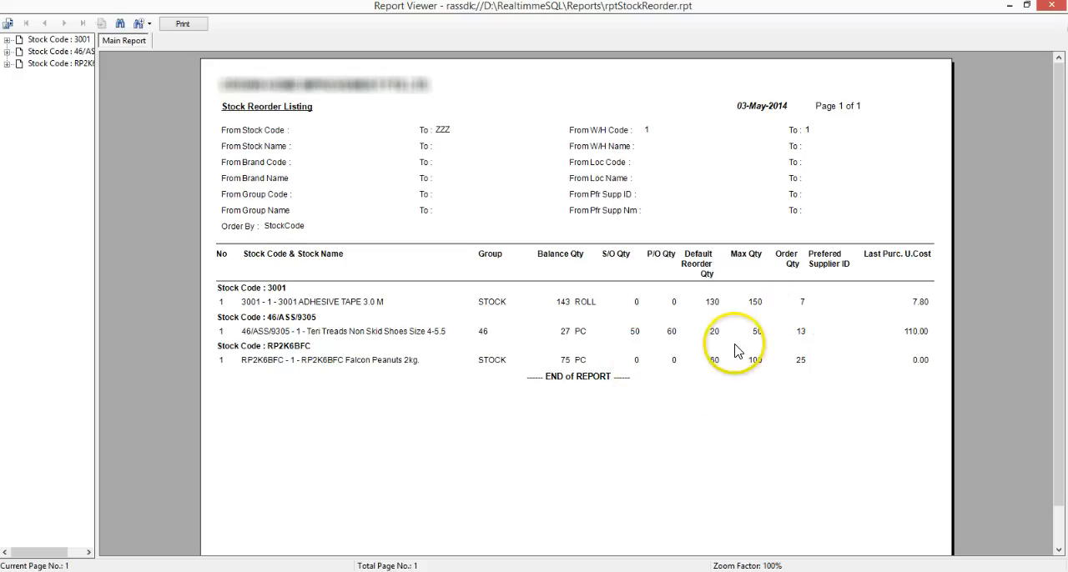
key("Escape")
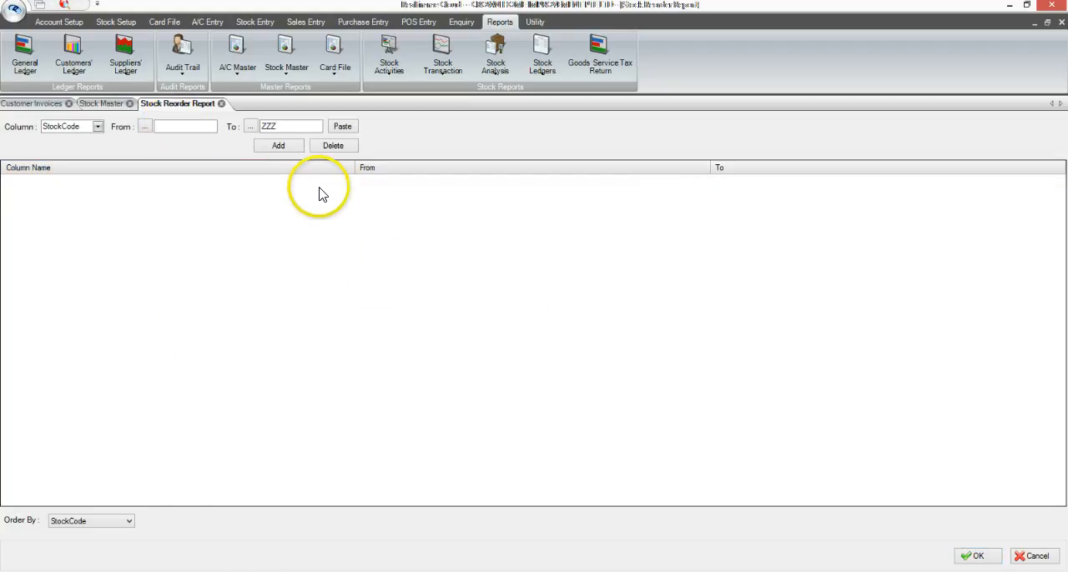
Step: Add a StockCode condition from 46/ASS/9305 to 46/ASS/9305 and generate the reorder listing for that item
type("46/ASS/9305")
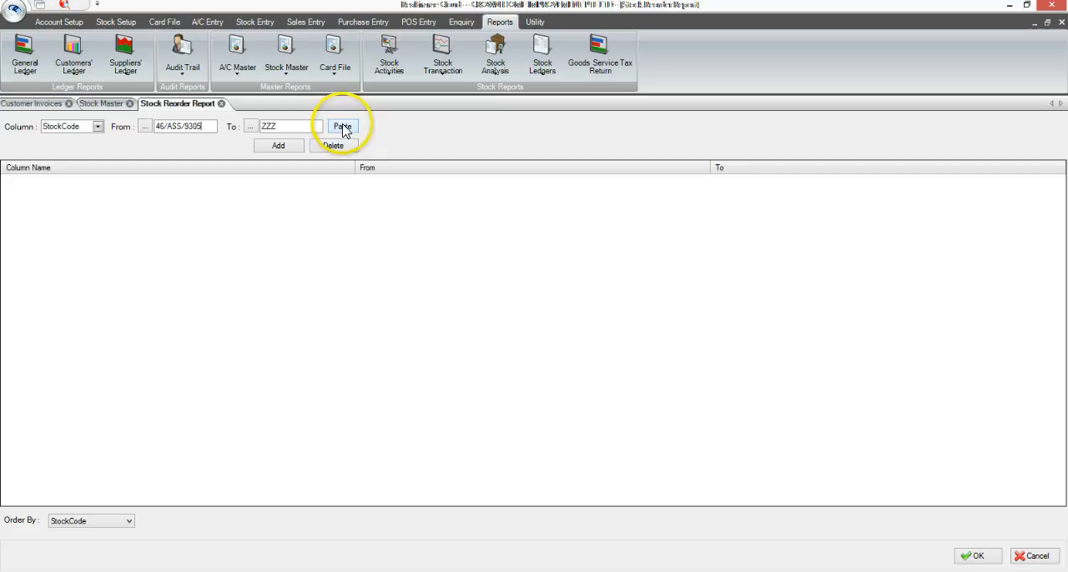
left_click(280, 146)
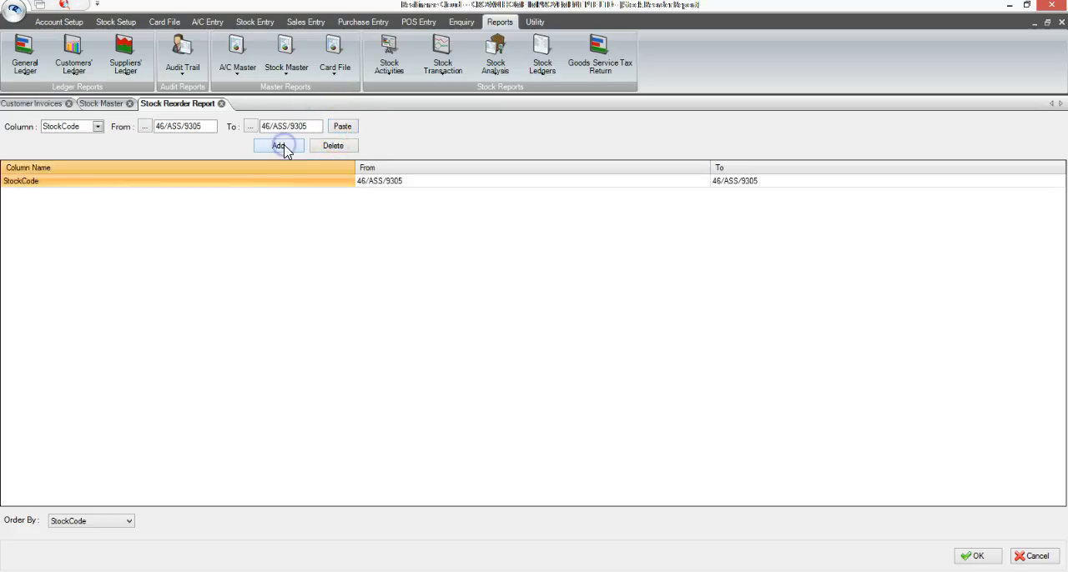
left_click(974, 555)
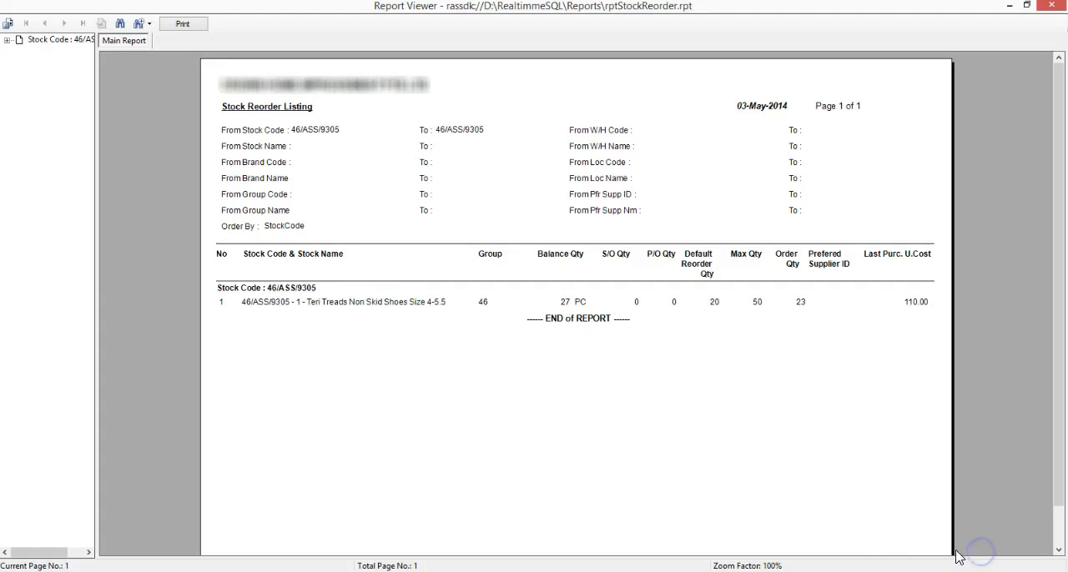
Step: Examine the item's balance, default reorder, maximum and order quantities in the reorder listing
left_click(572, 307)
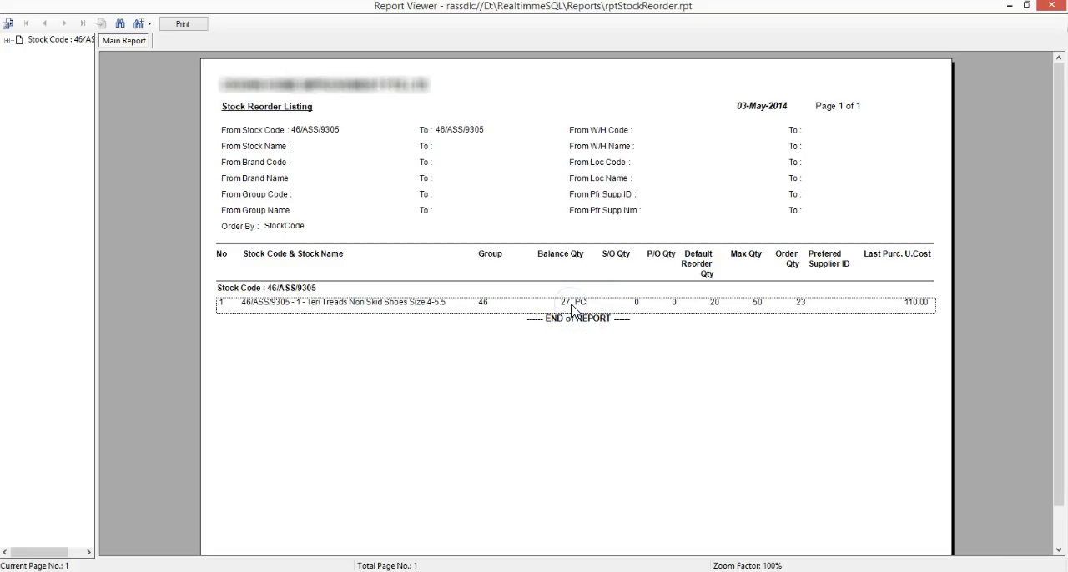
left_click(709, 304)
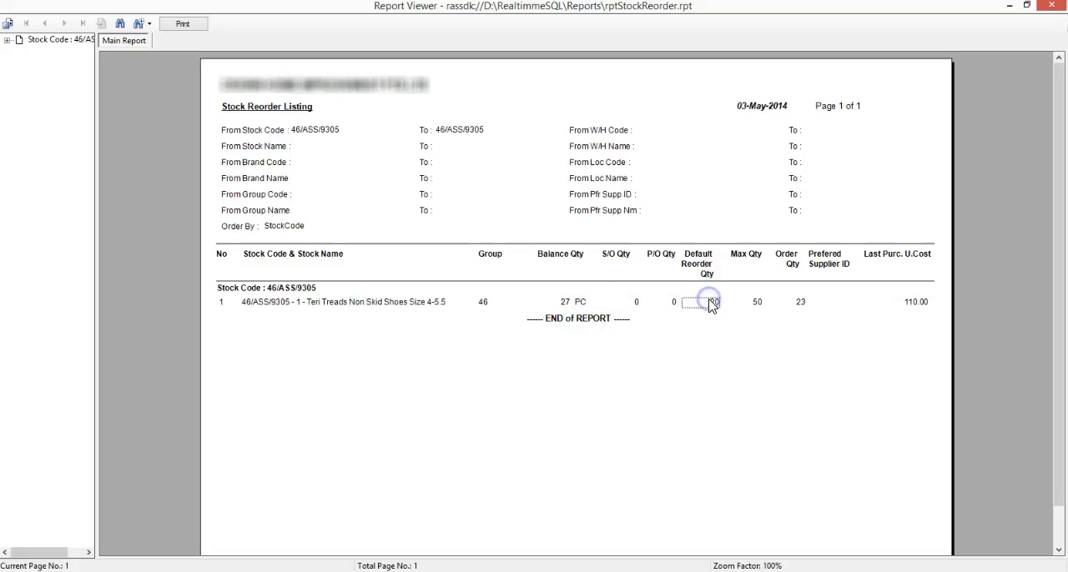
left_click(758, 303)
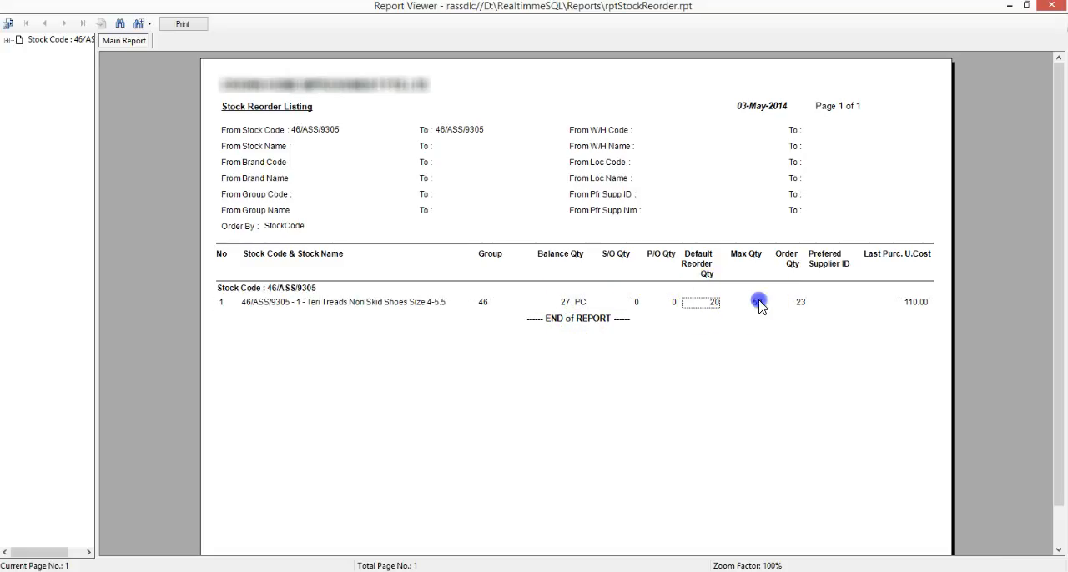
left_click(800, 308)
Step: Calculate 50 minus 27 in Calculator and compare the result with the order quantity in the listing
left_click(389, 571)
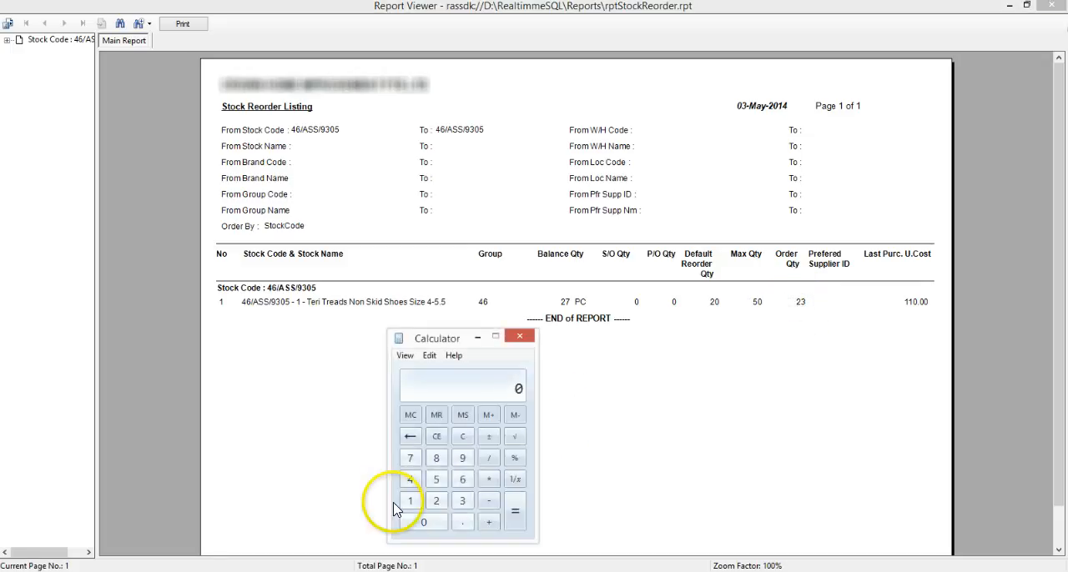
left_click(435, 480)
left_click(431, 526)
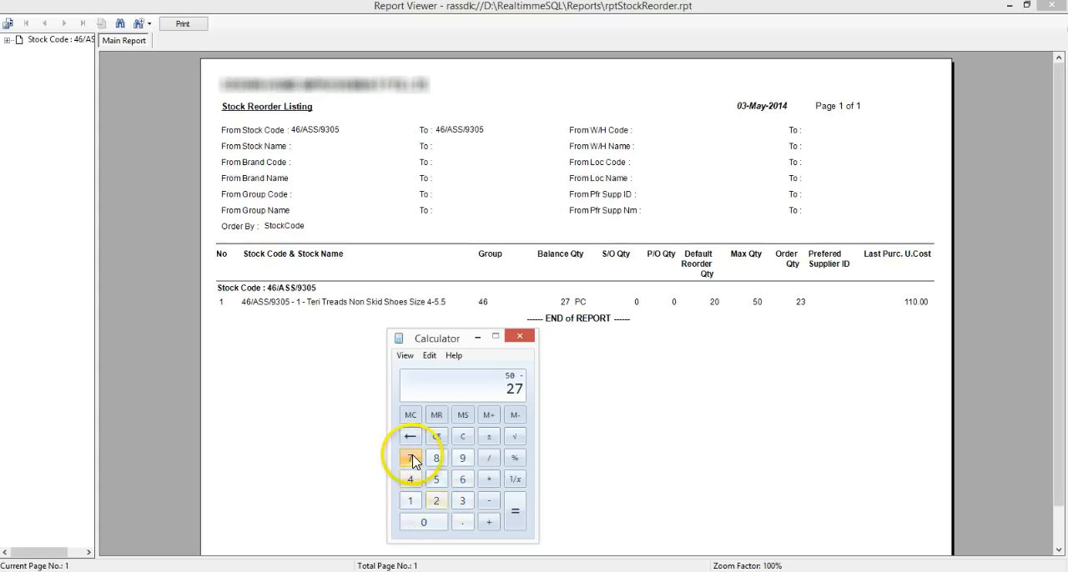
left_click(523, 520)
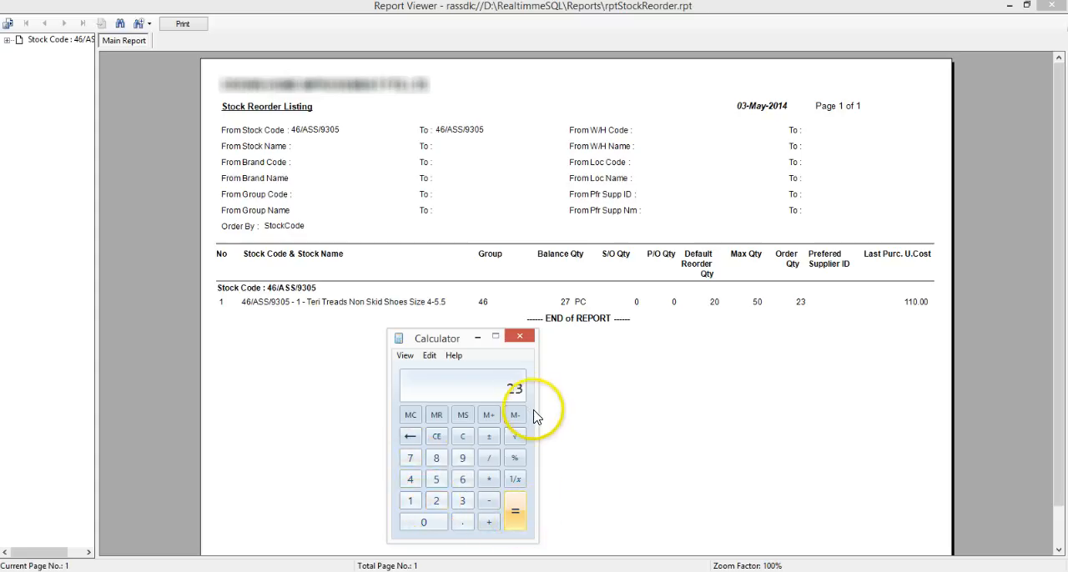
left_click(801, 304)
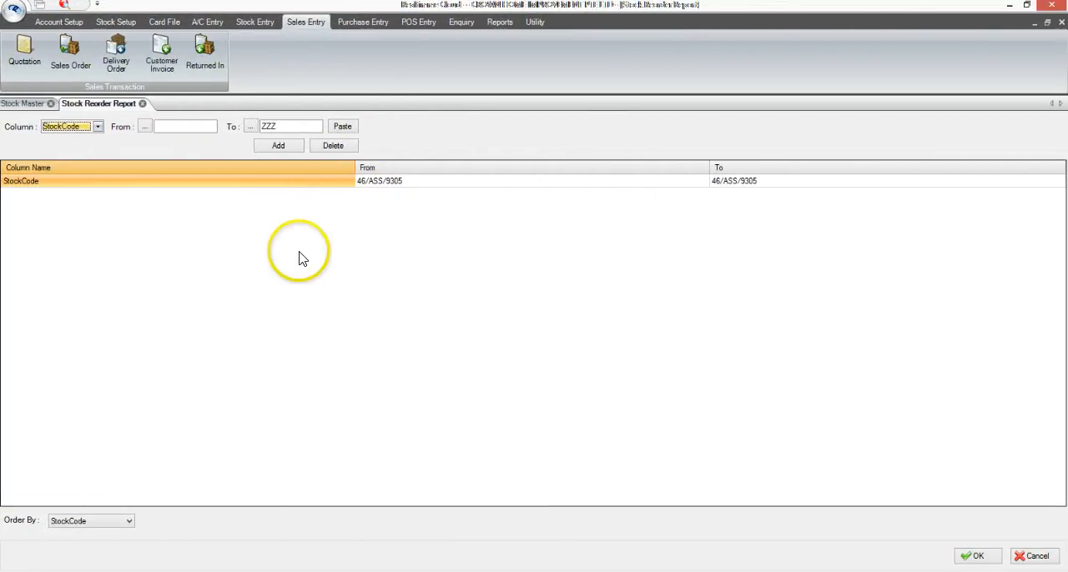
Step: View the outstanding CASH customer sales order dated 3/5/2014, check the ordered quantity of stock item 46/ASS/9305, and exit the order
left_click(317, 31)
left_click(75, 64)
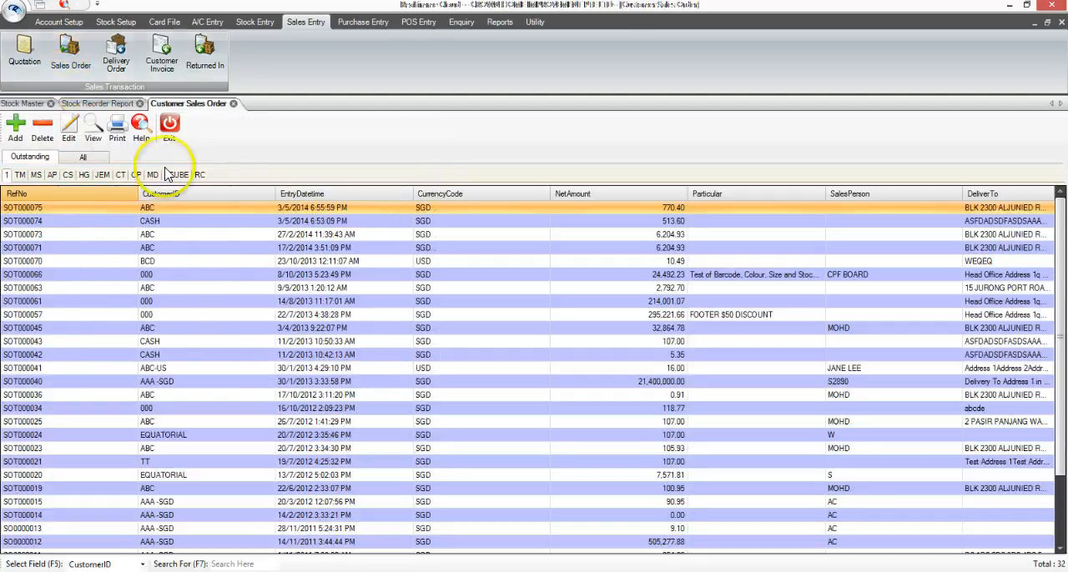
left_click(196, 223)
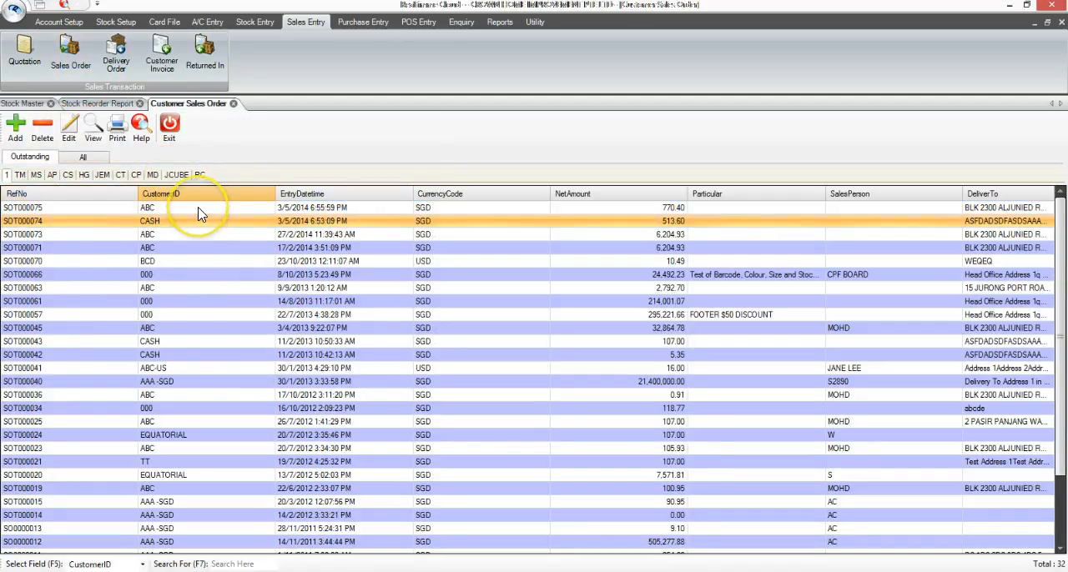
left_click(200, 223)
left_click(93, 129)
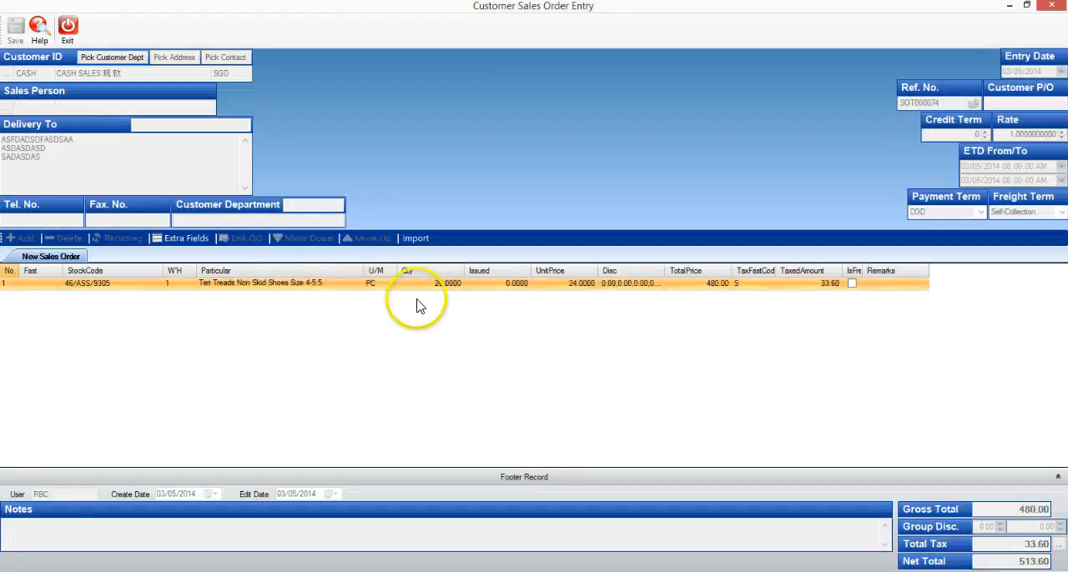
left_click(434, 285)
left_click(68, 35)
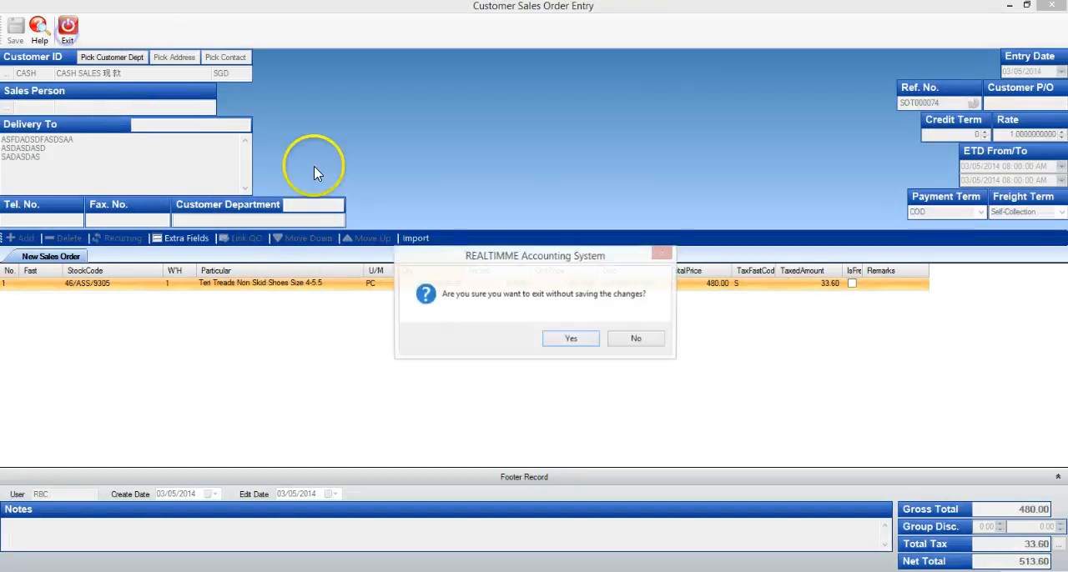
left_click(567, 342)
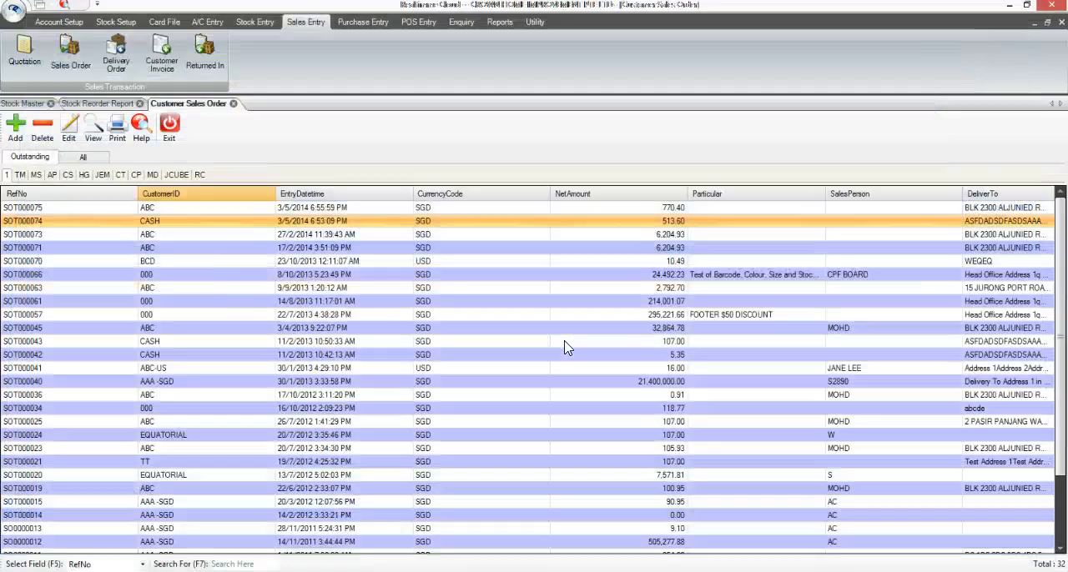
Step: View the outstanding ABC customer sales order dated 3/5/2014, check its line quantity for 46/ASS/9305, and exit the order
left_click(214, 208)
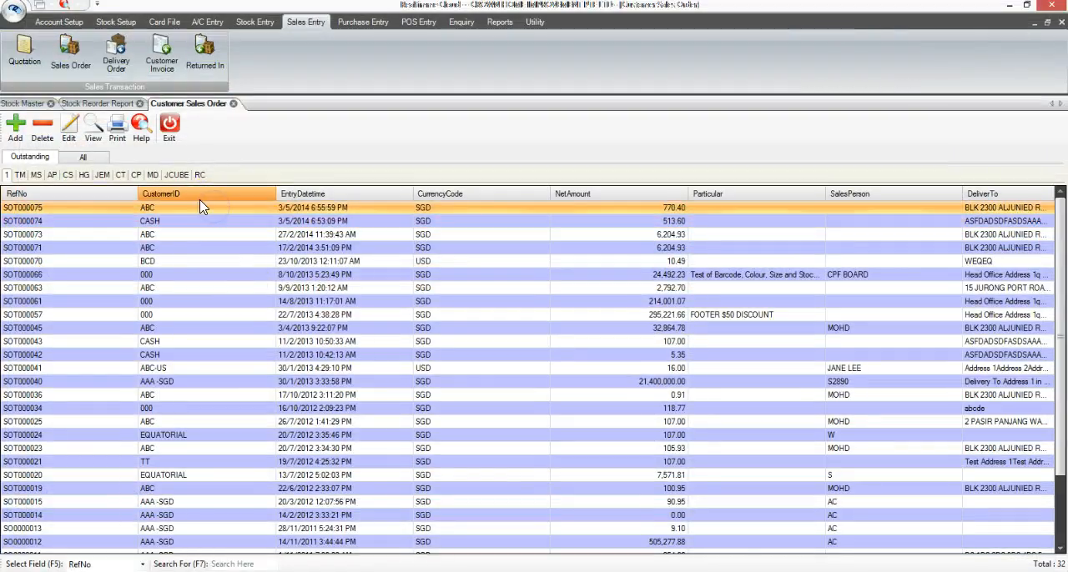
left_click(93, 126)
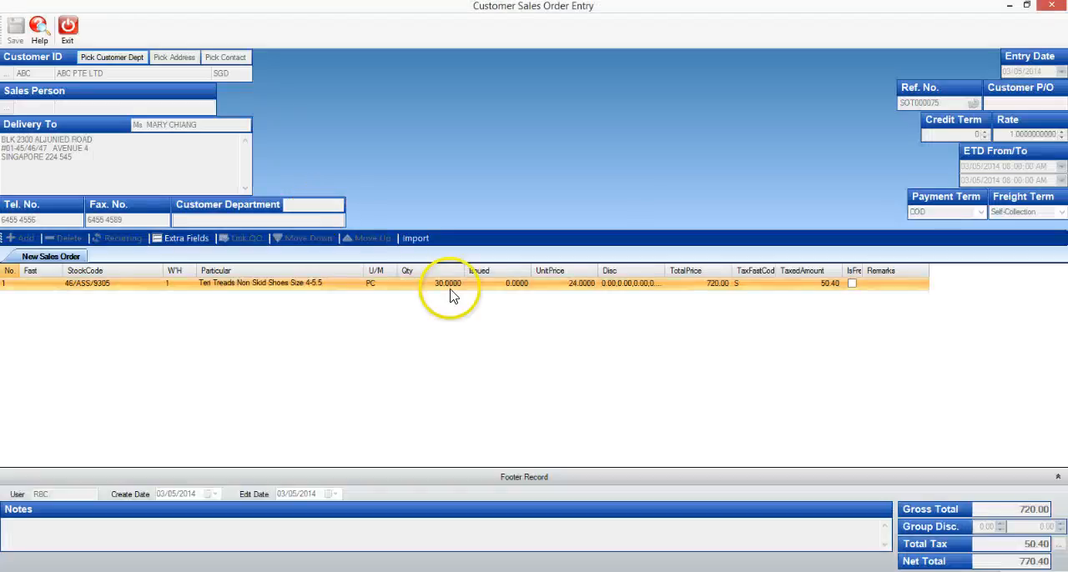
left_click(68, 25)
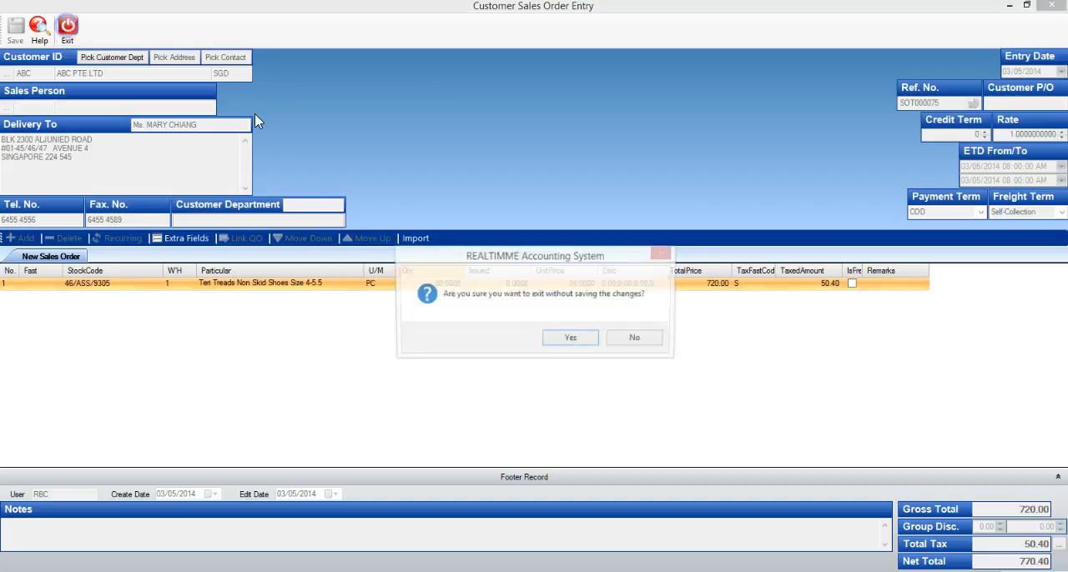
left_click(575, 339)
left_click(577, 340)
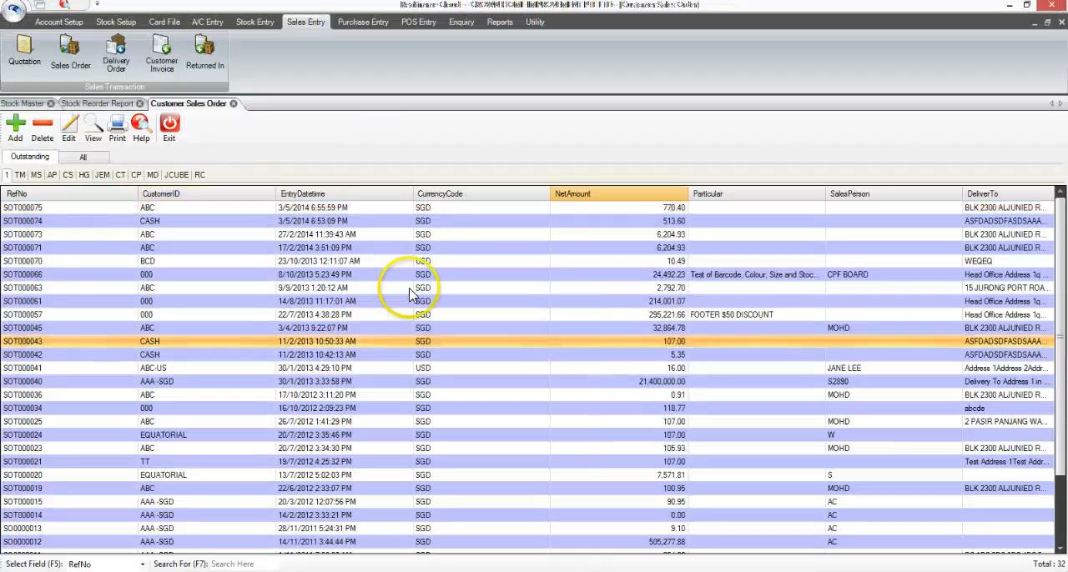
Step: View supplier CDE's outstanding purchase order dated 3/5/2014, check the ordered quantity of 46/ASS/9305, and exit the order
left_click(33, 103)
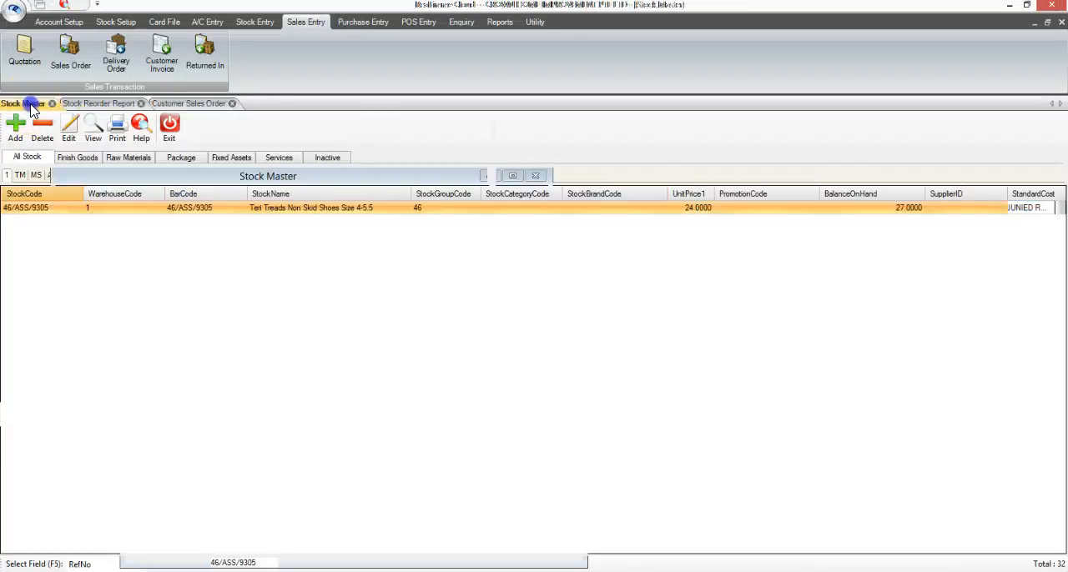
left_click(173, 209)
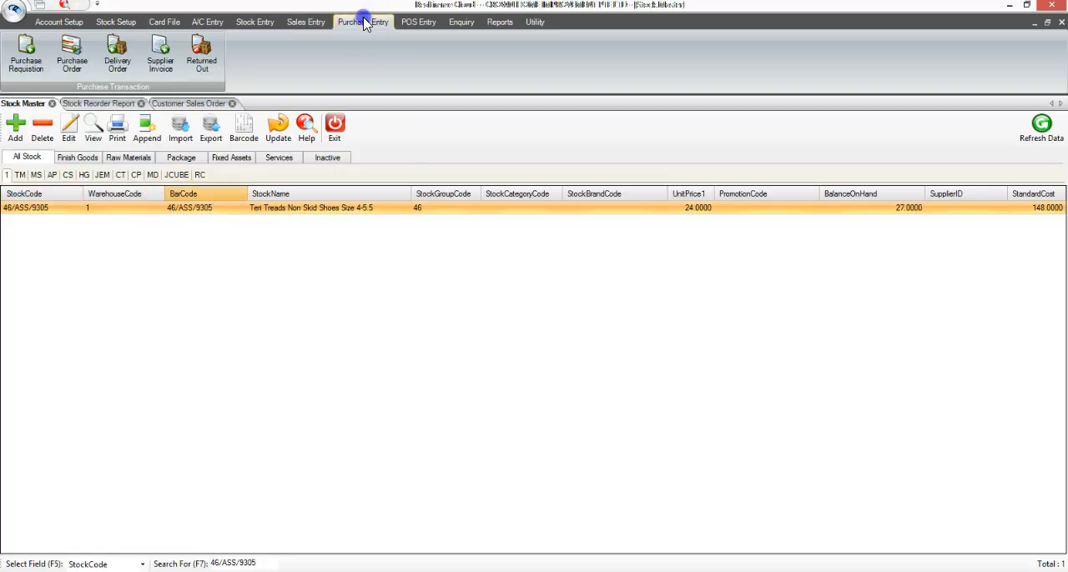
left_click(91, 67)
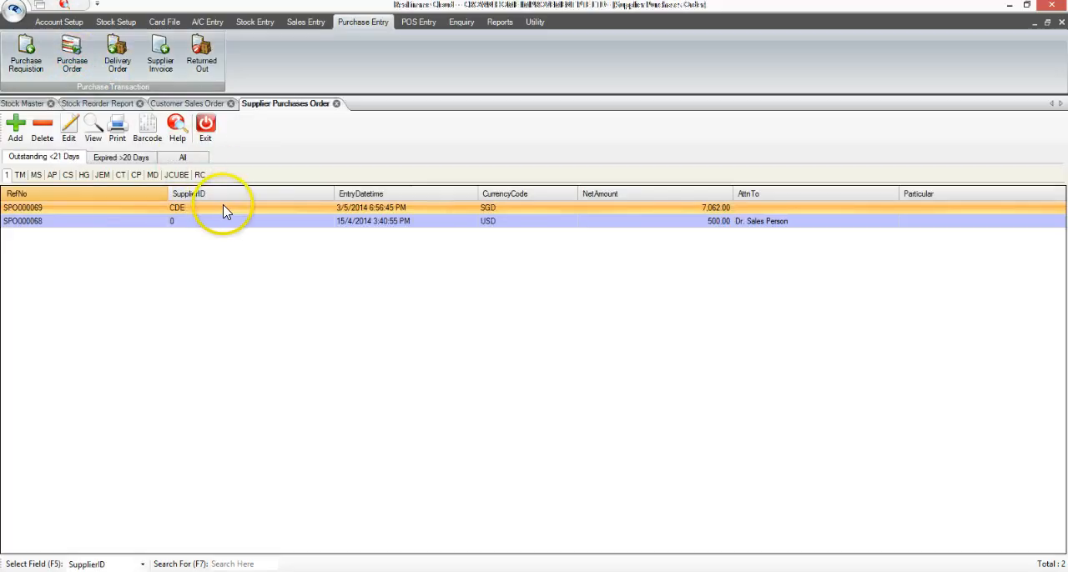
left_click(222, 208)
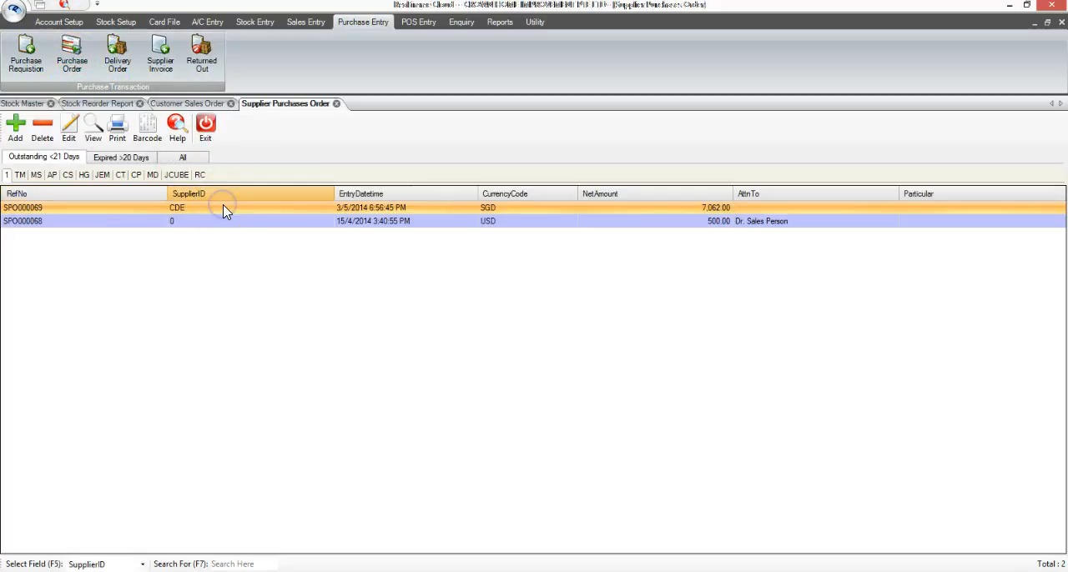
left_click(98, 136)
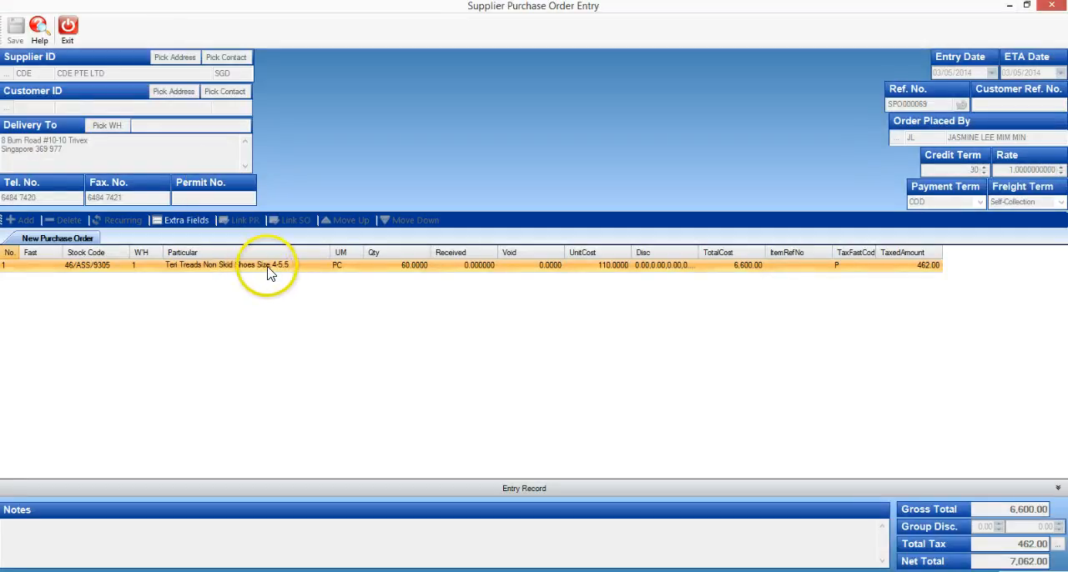
left_click(268, 272)
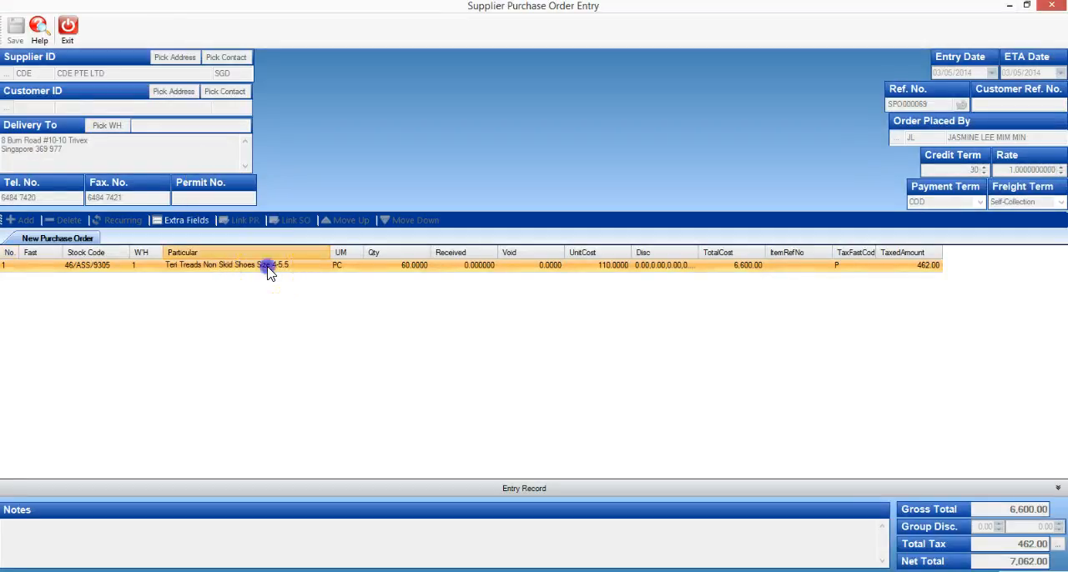
left_click(405, 267)
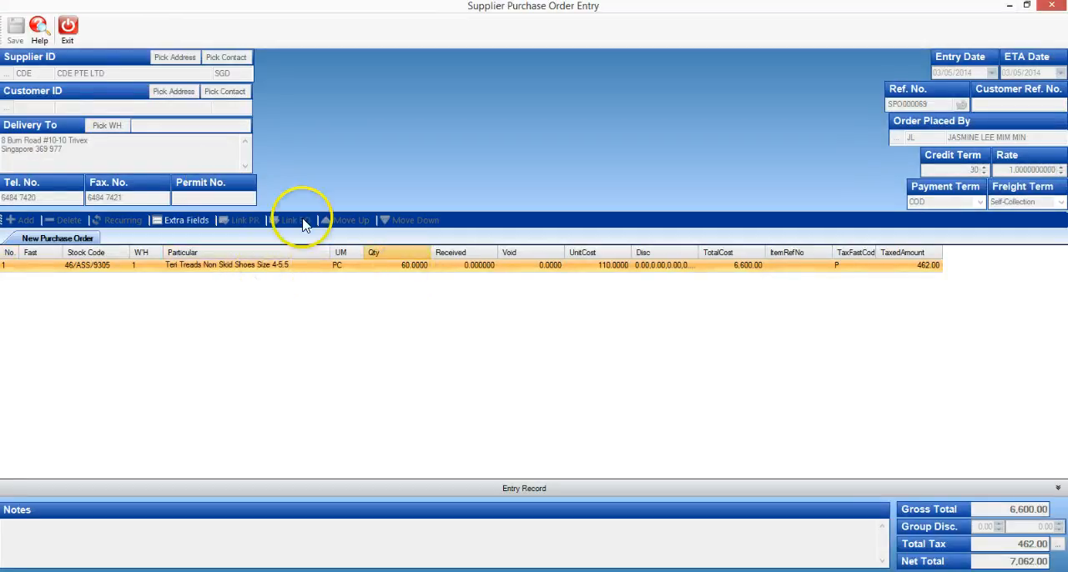
left_click(73, 39)
left_click(562, 338)
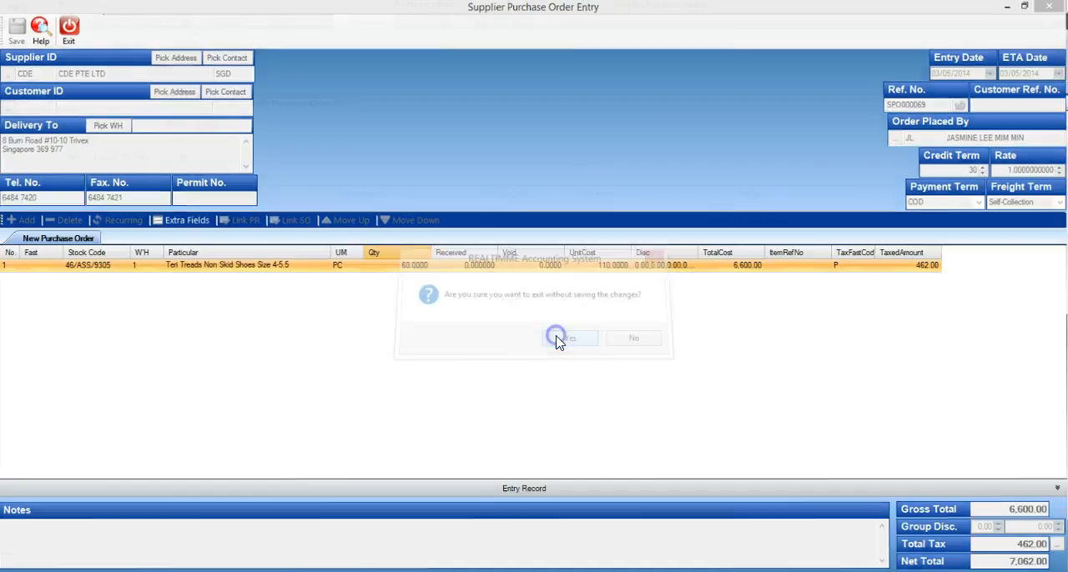
Step: View the Stock Information of 46/ASS/9305 in Stock Master, examine its balances and quantity to reorder, and close the record
left_click(173, 213)
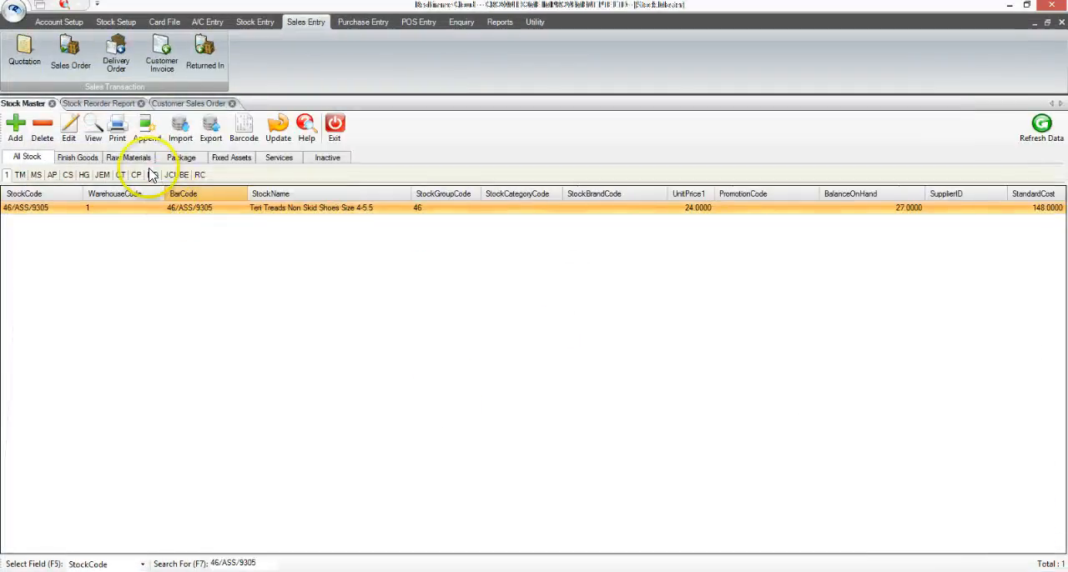
left_click(92, 132)
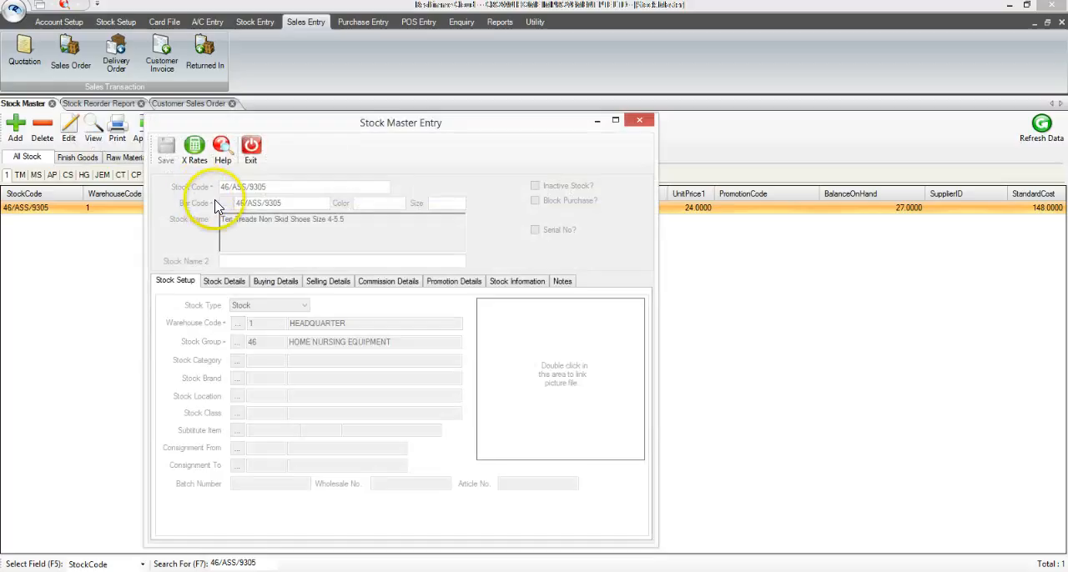
left_click(525, 284)
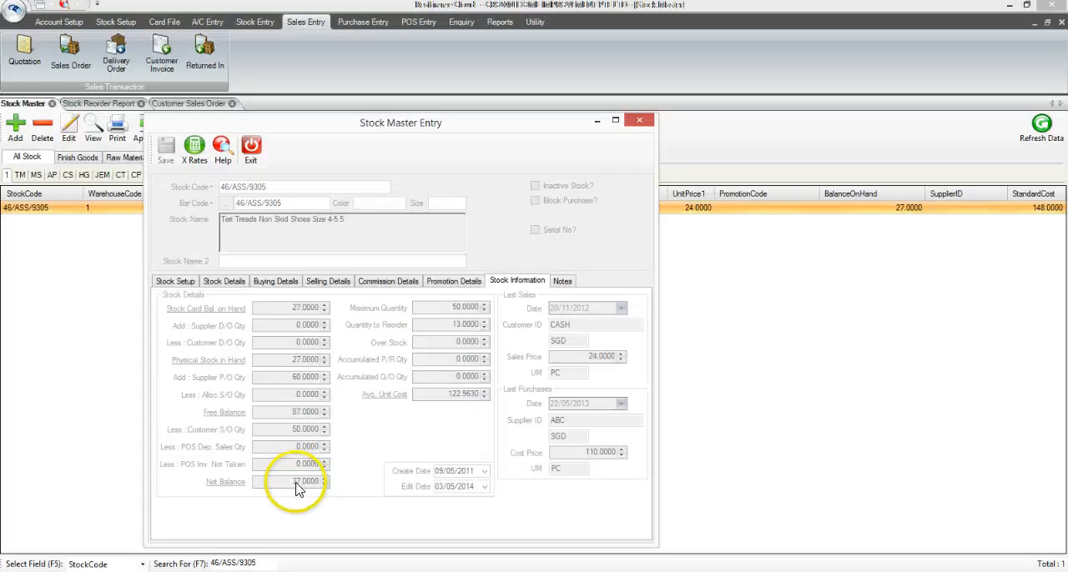
left_click(251, 149)
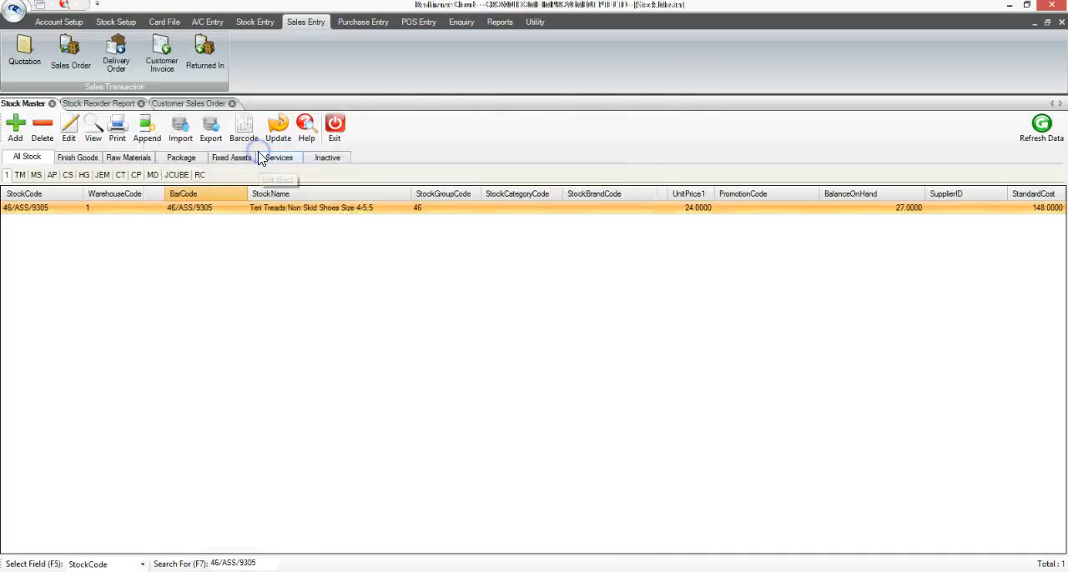
Step: Generate the Stock Reorder listing for 46/ASS/9305 again and examine its sales order and order quantities
left_click(106, 105)
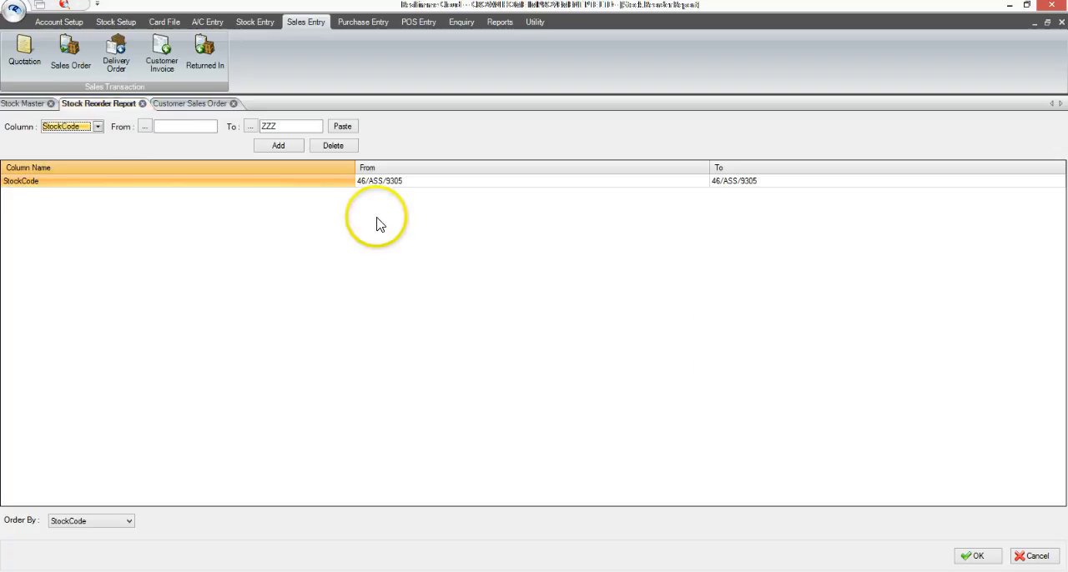
left_click(646, 181)
left_click(967, 556)
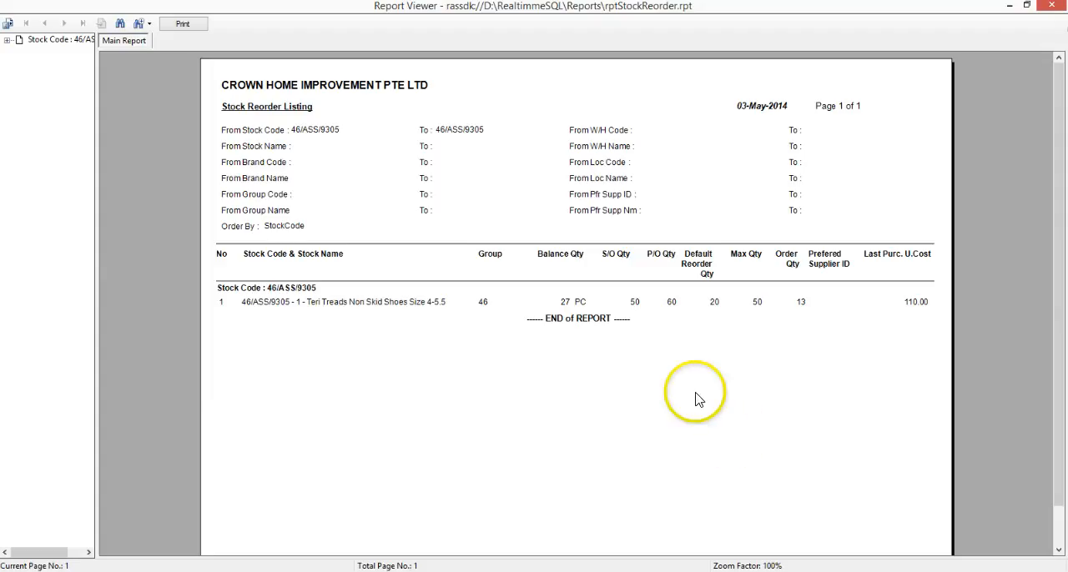
left_click(635, 304)
left_click(390, 464)
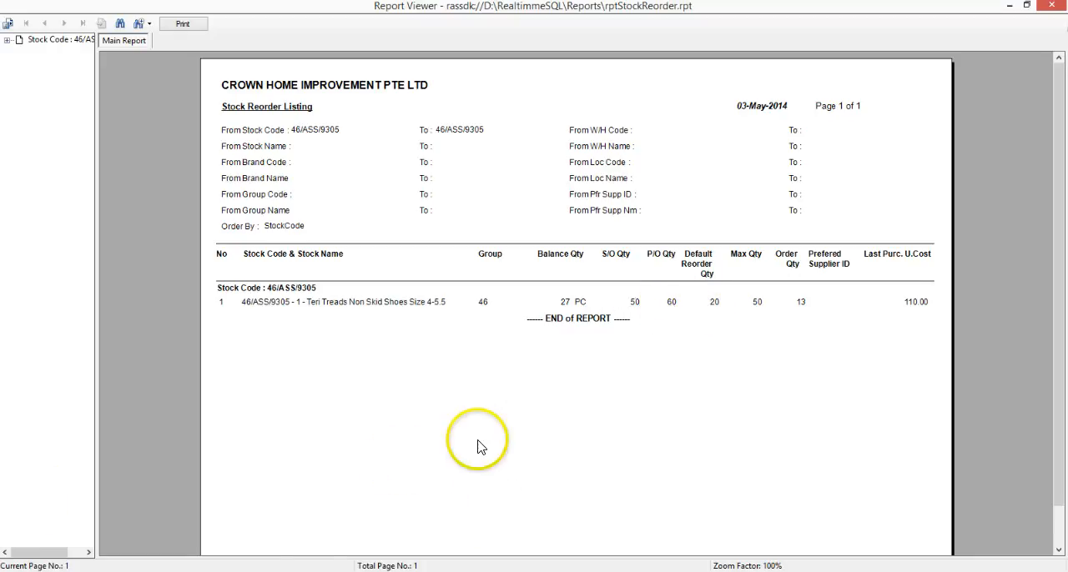
left_click(800, 305)
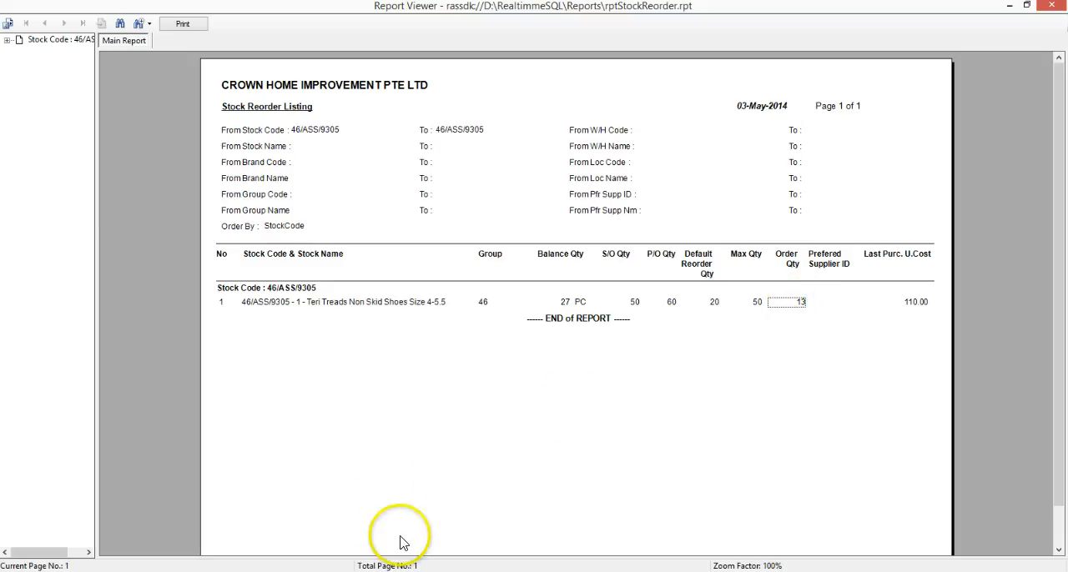
Step: Calculate 27 minus 50 plus 60 in Calculator to work out the item's net balance
left_click(396, 571)
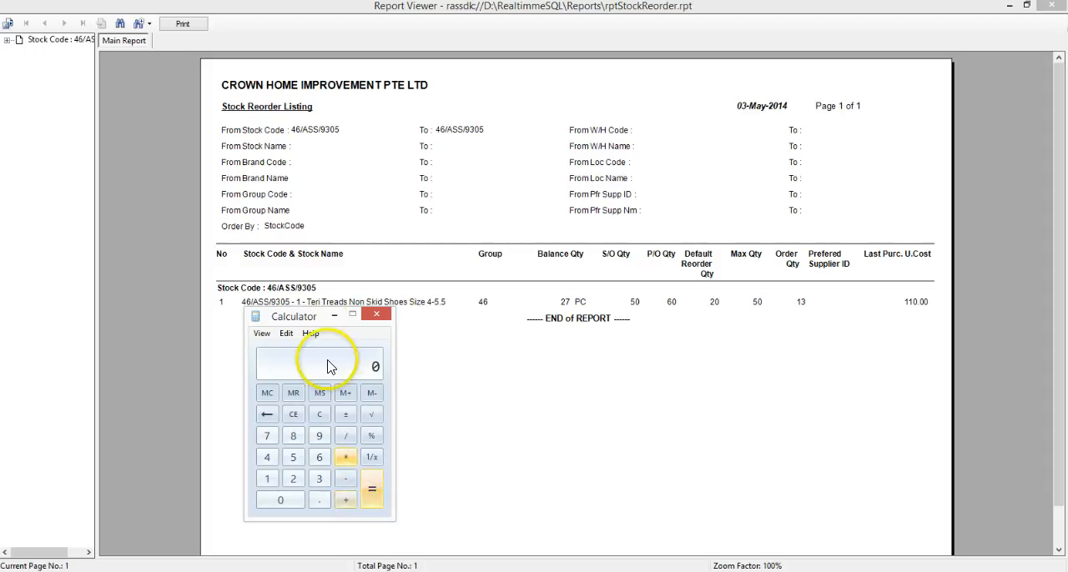
left_click(293, 479)
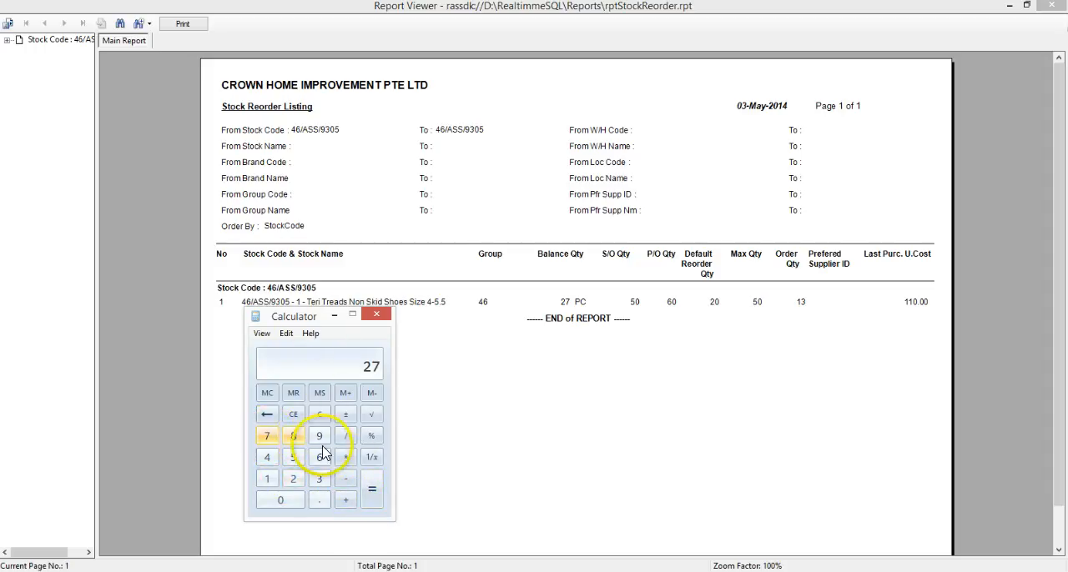
left_click(349, 485)
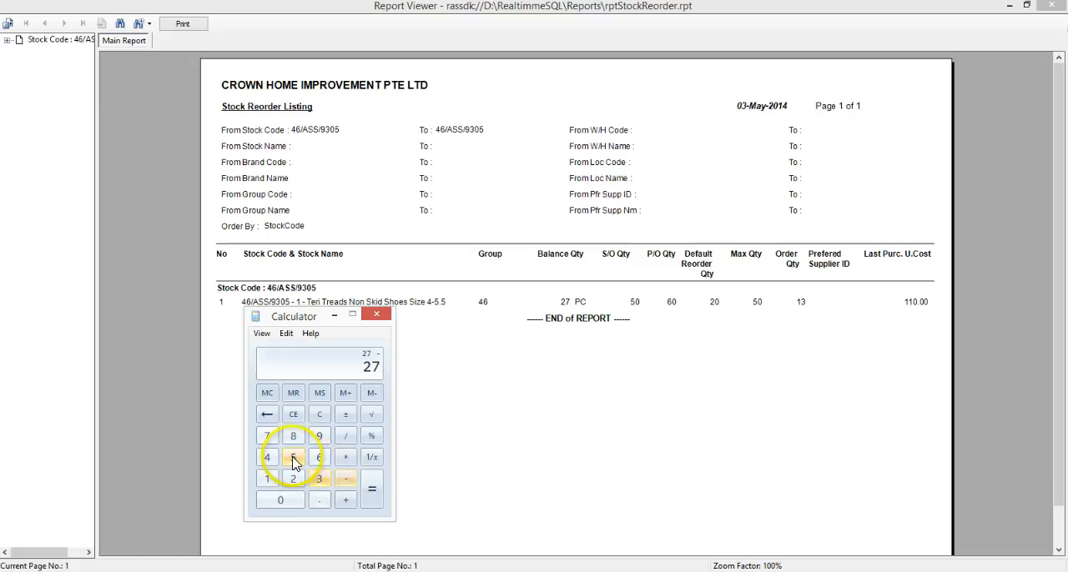
left_click(293, 457)
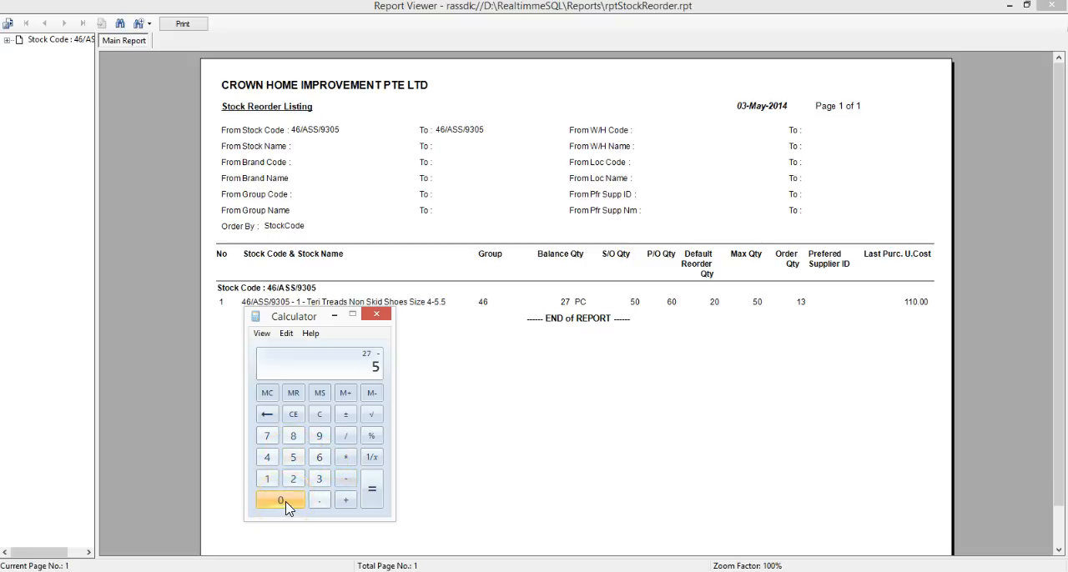
left_click(284, 506)
left_click(347, 501)
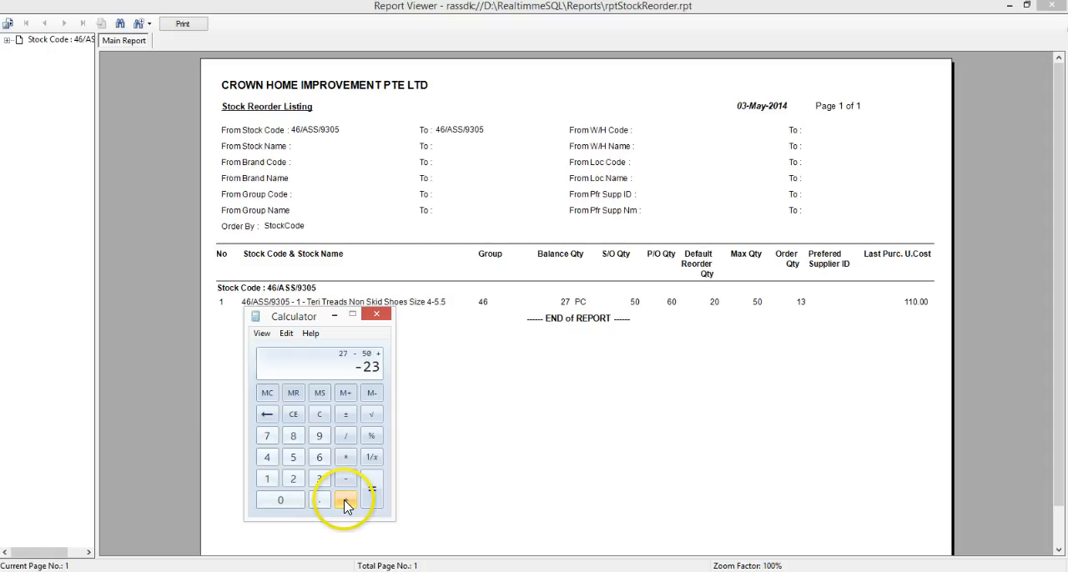
left_click(283, 503)
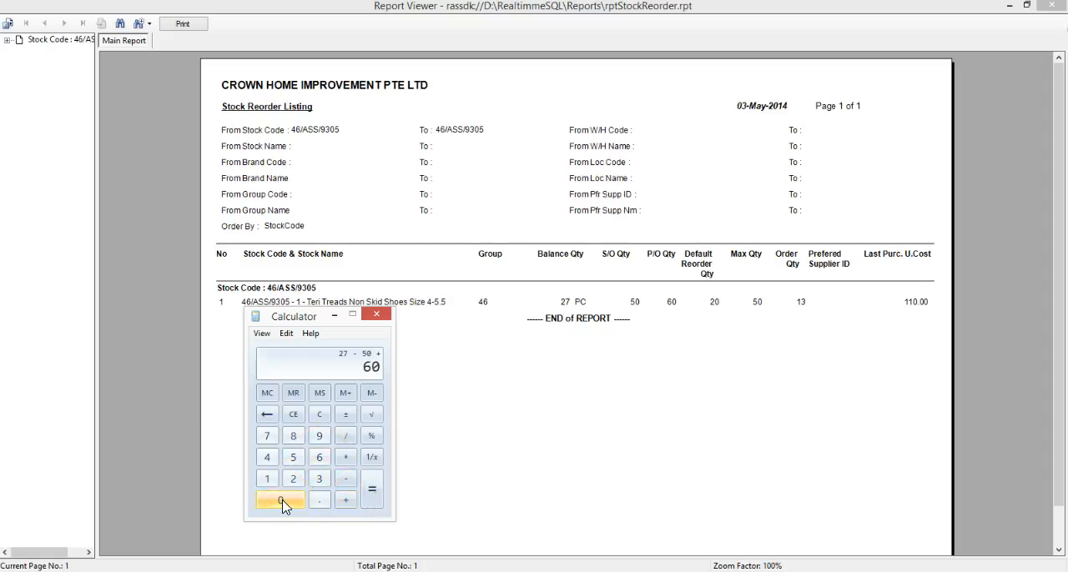
left_click(373, 492)
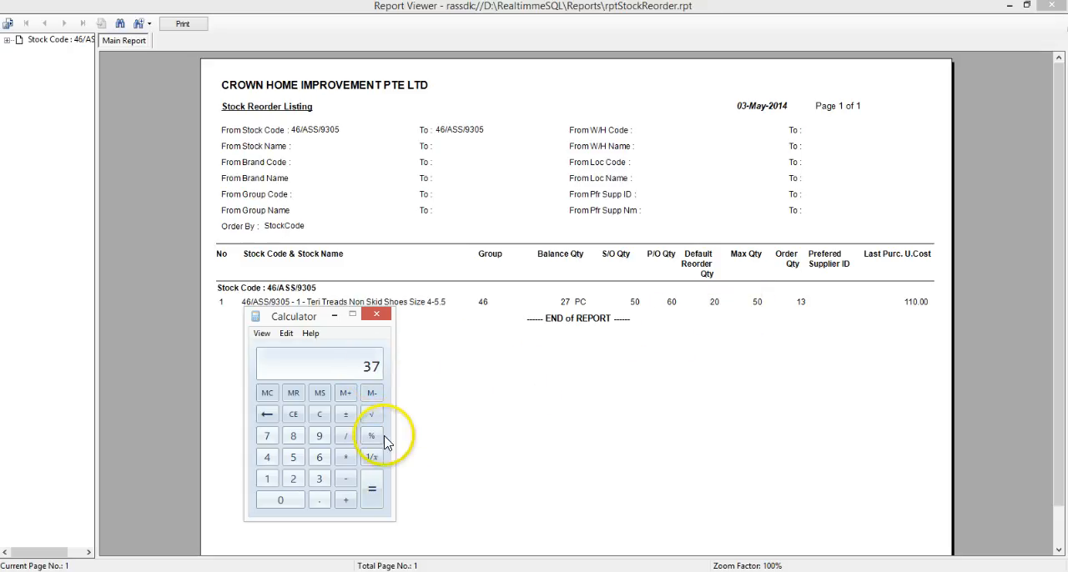
Step: Negate the calculated net balance, add the maximum quantity of 50, and compare the result with the listing's order quantity
left_click(346, 416)
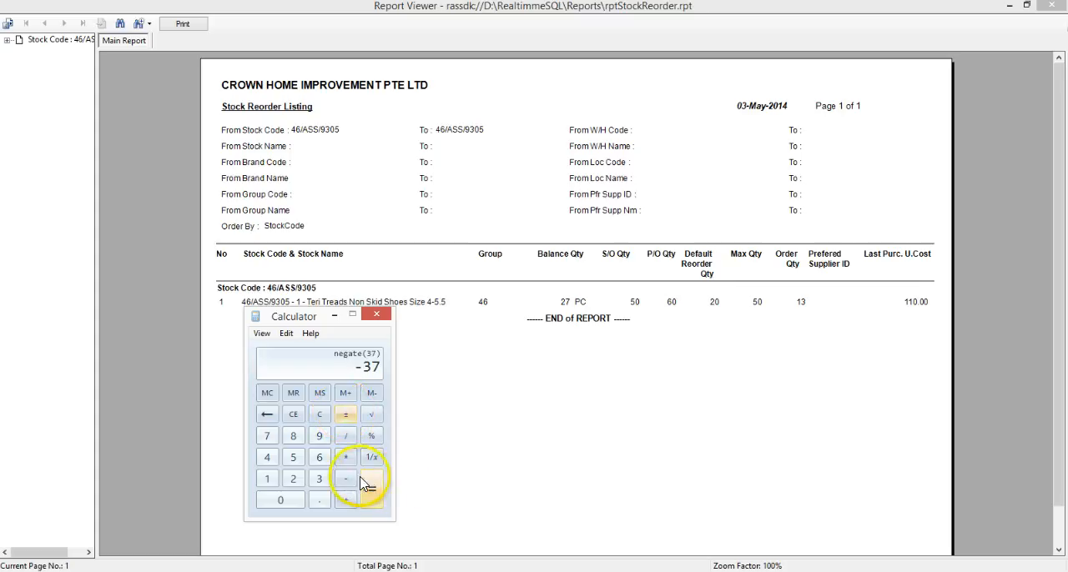
left_click(293, 457)
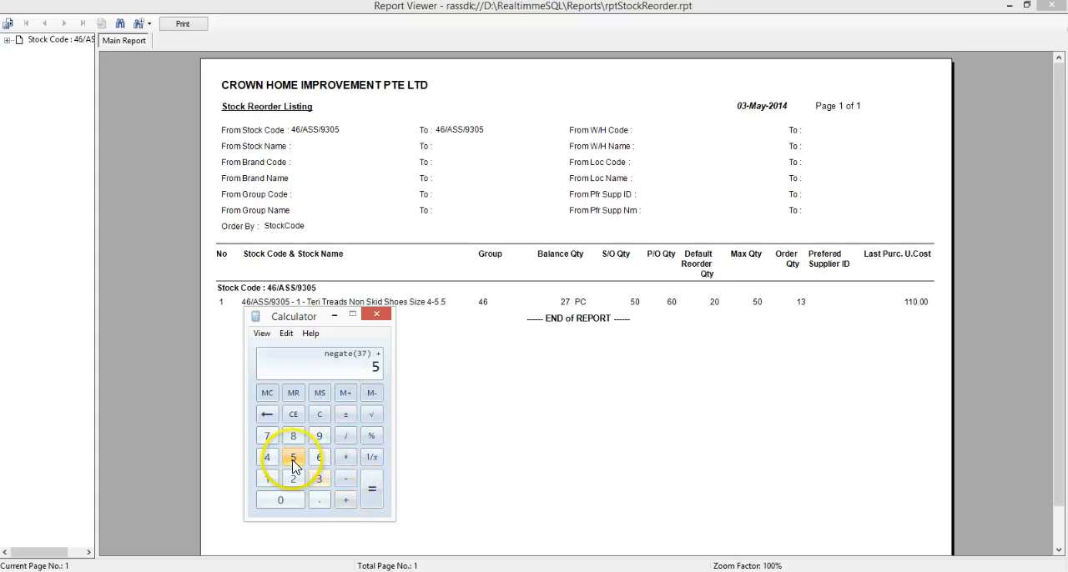
left_click(372, 495)
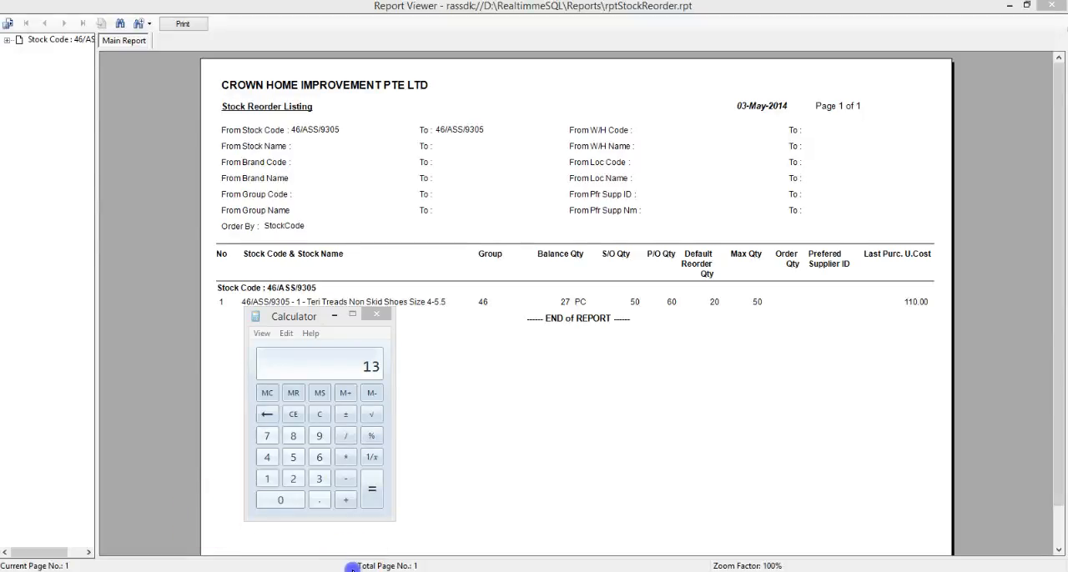
Step: Open stock item 46/ASS/9305 for editing in Stock Master and examine the minimum, maximum and reorder quantities in its buying details
left_click(352, 569)
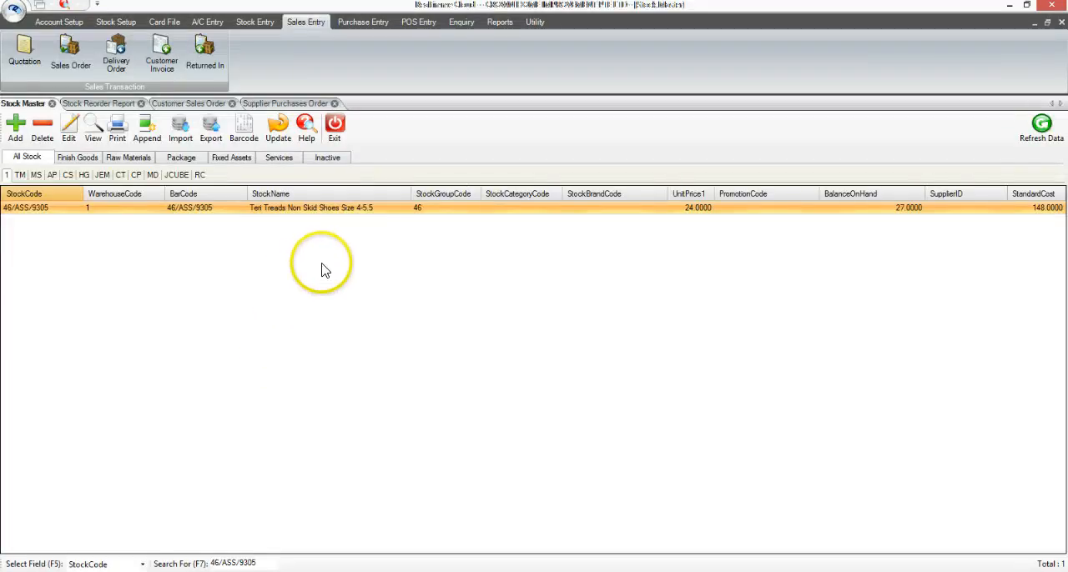
left_click(319, 216)
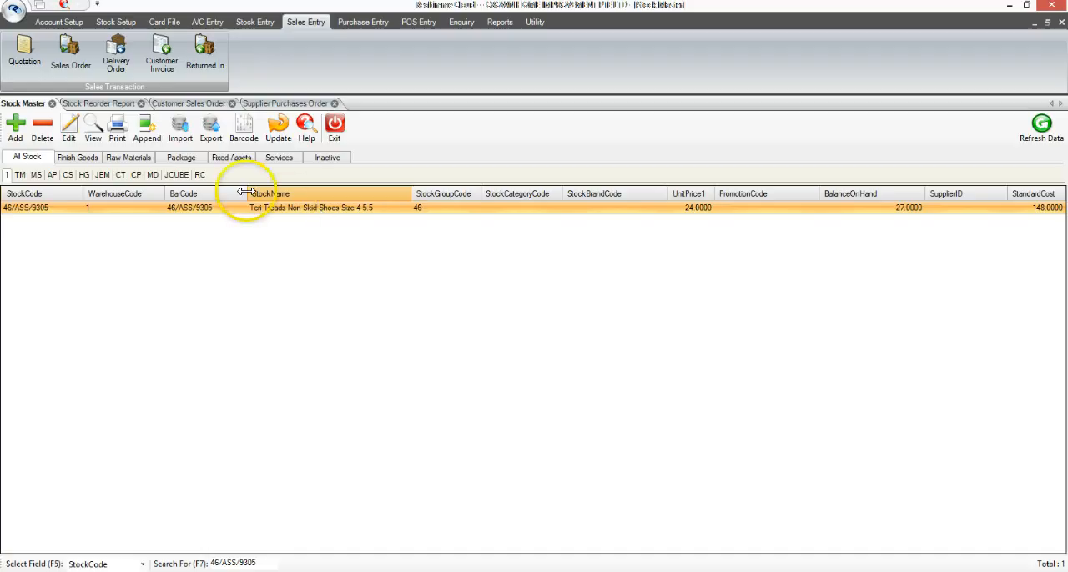
left_click(70, 130)
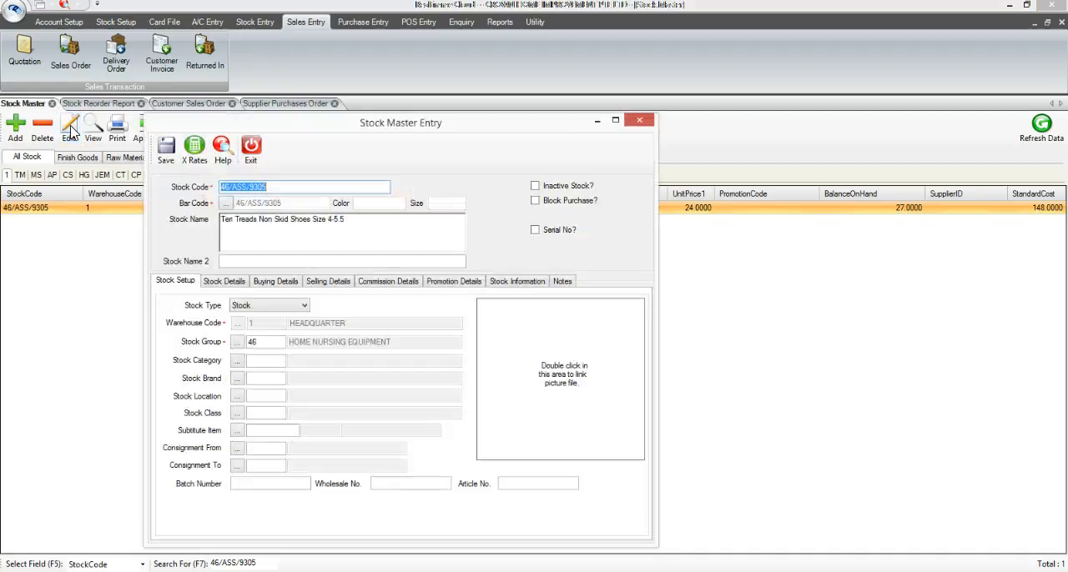
left_click(282, 280)
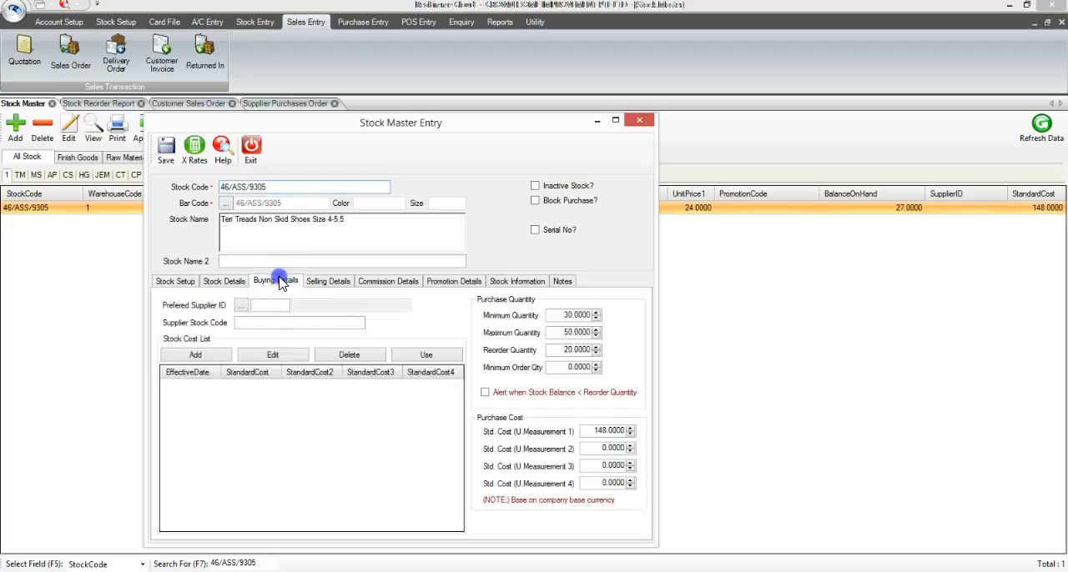
left_click_drag(563, 315, 598, 332)
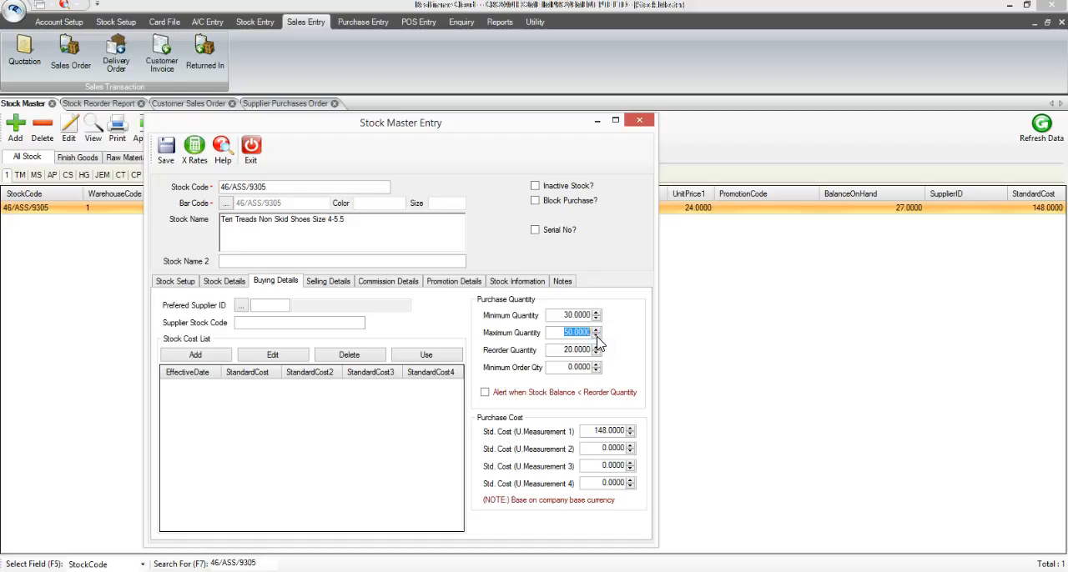
left_click_drag(565, 349, 590, 349)
left_click(593, 347)
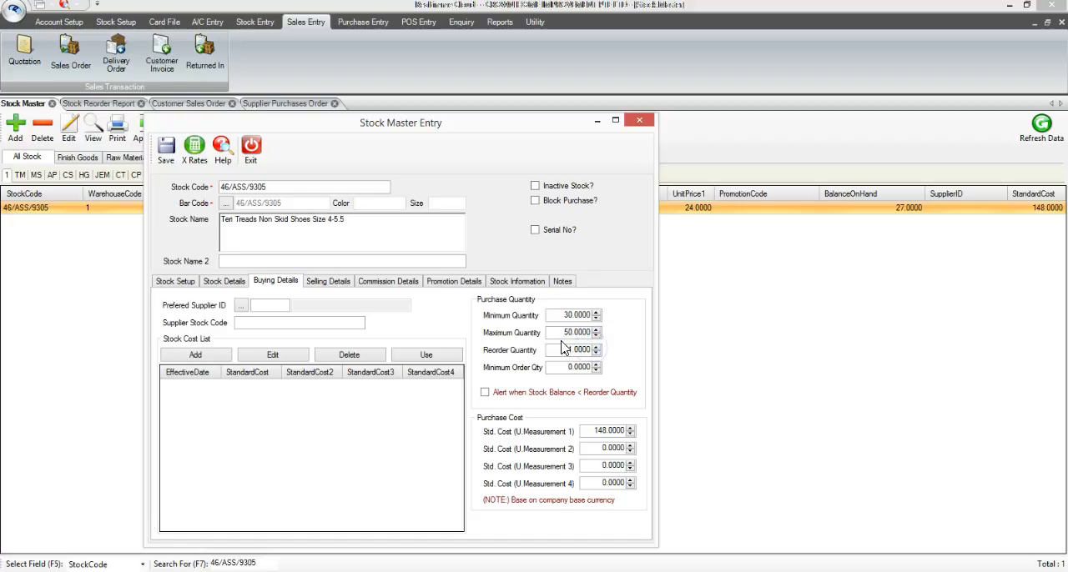